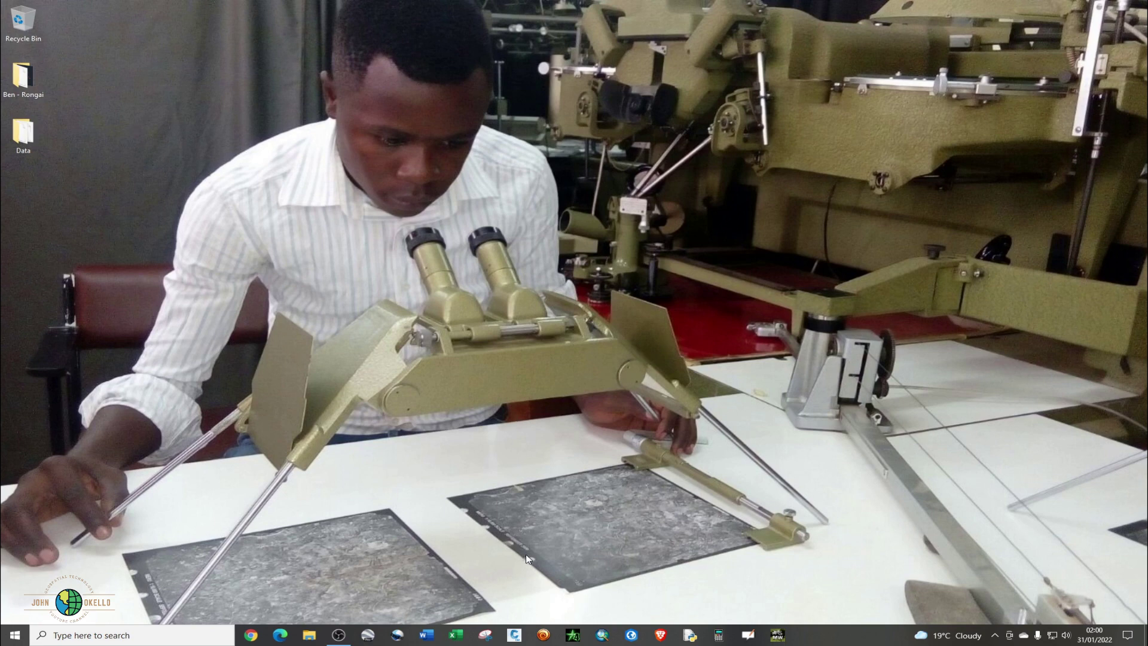
Step: Open ArcMap with a blank map and add the raster SK 61 (1).jpg from the desktop's Data folder
{"action": "left_click", "coordinate": [602, 635]}
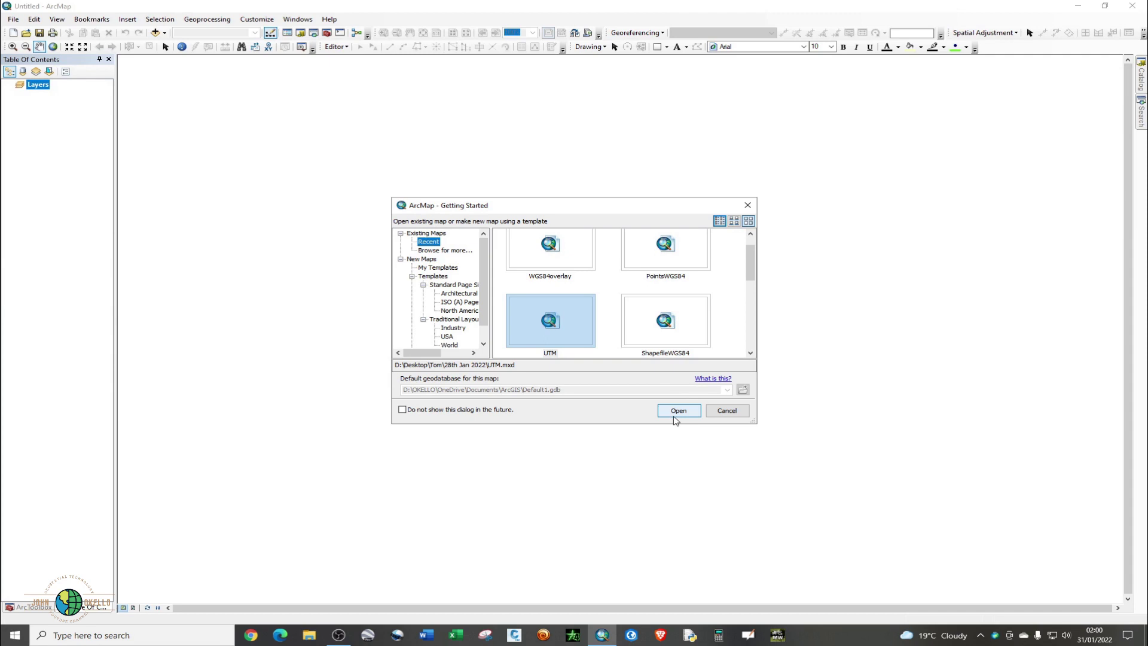
{"action": "left_click", "coordinate": [722, 411]}
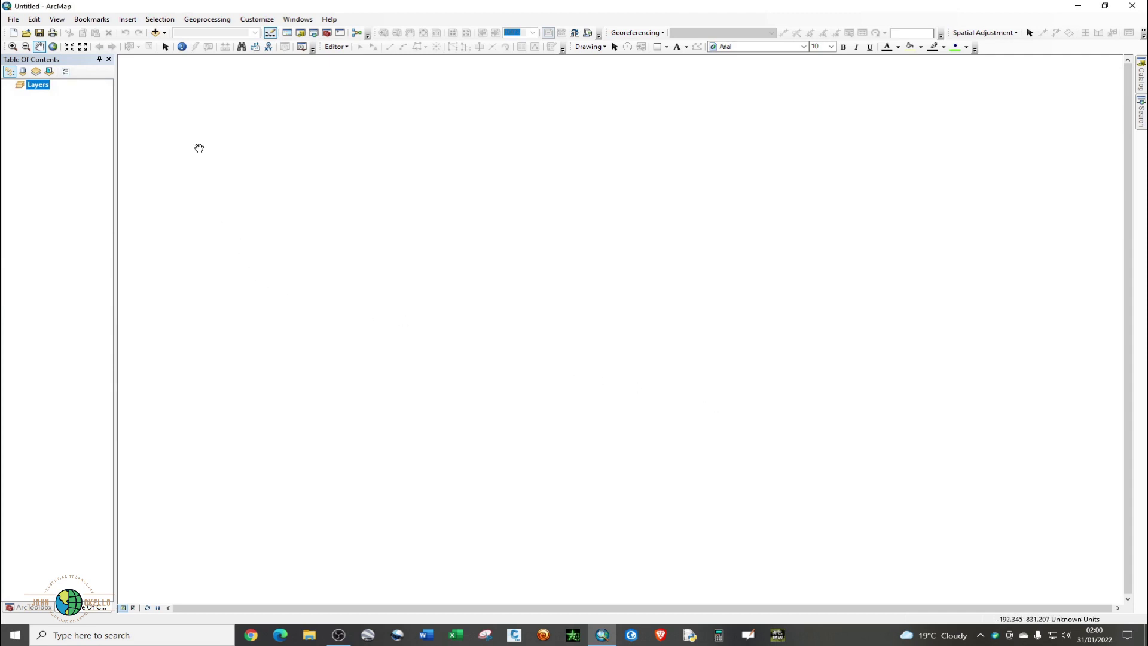
{"action": "left_click", "coordinate": [154, 33]}
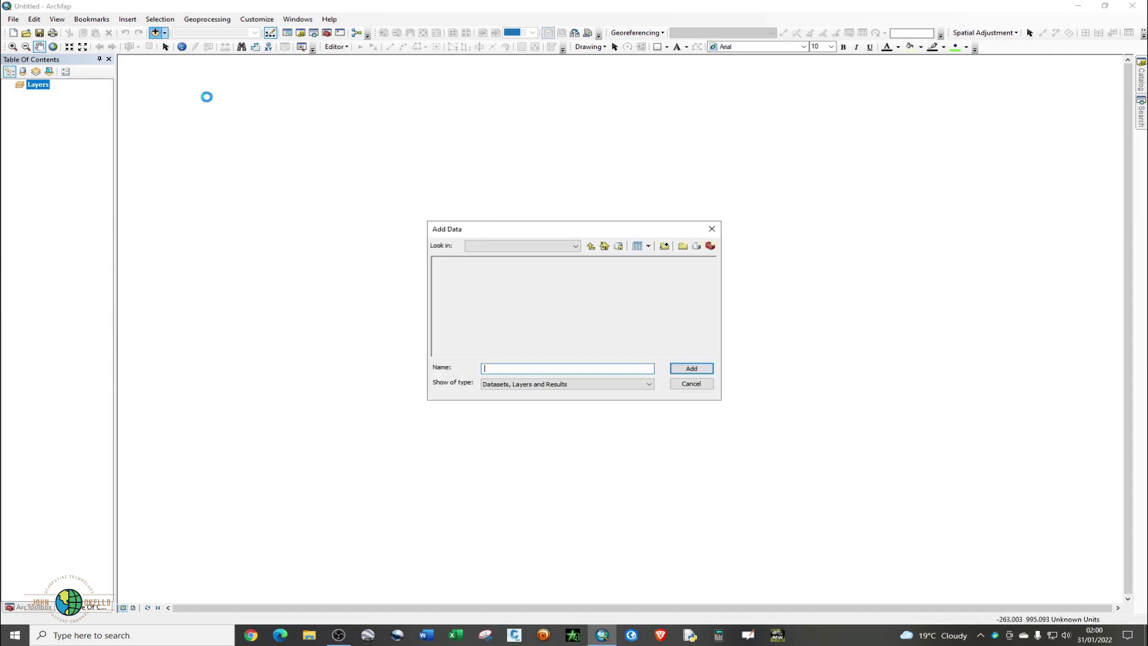
{"action": "left_click", "coordinate": [576, 246]}
{"action": "left_click", "coordinate": [547, 275]}
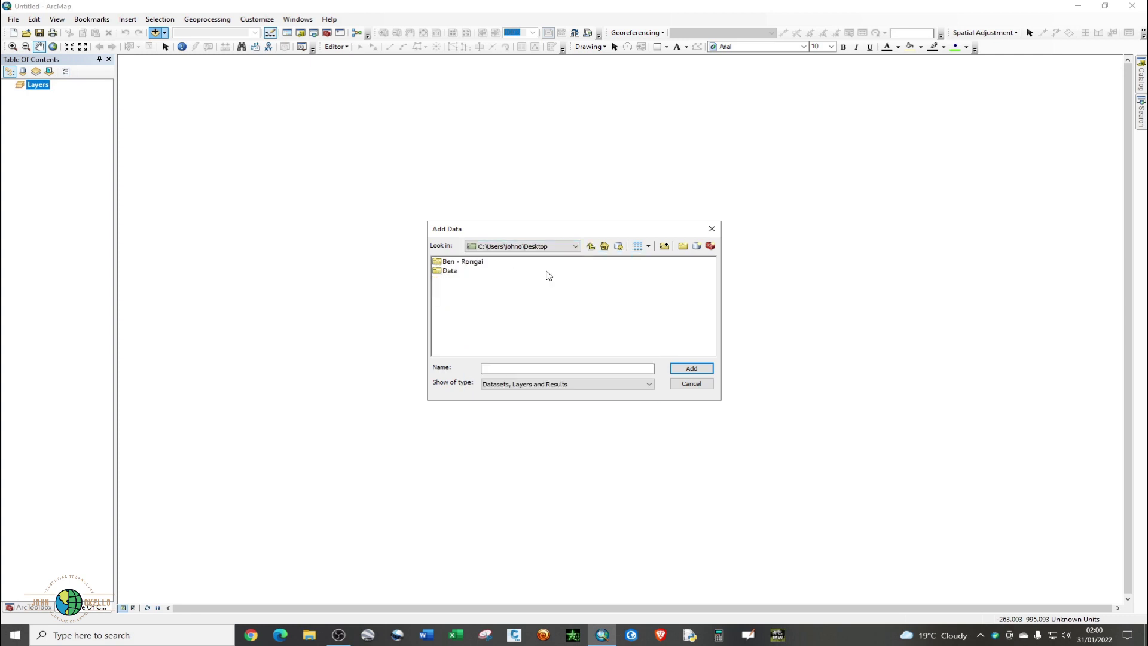
{"action": "double_click", "coordinate": [450, 271]}
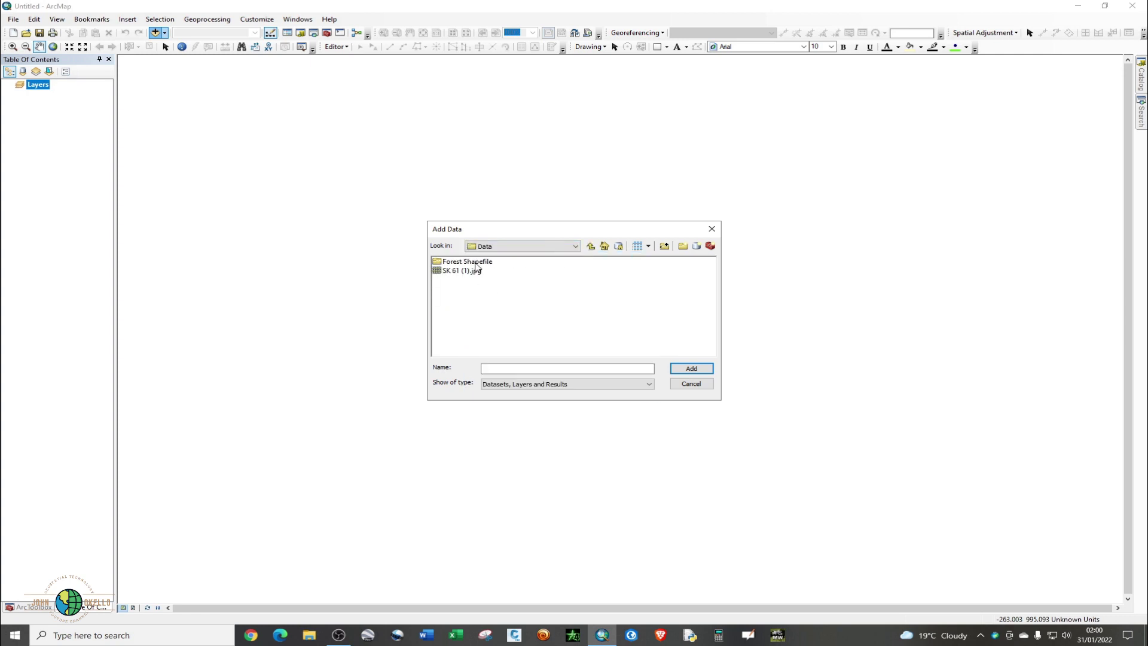
{"action": "left_click", "coordinate": [471, 271]}
{"action": "left_click", "coordinate": [701, 366]}
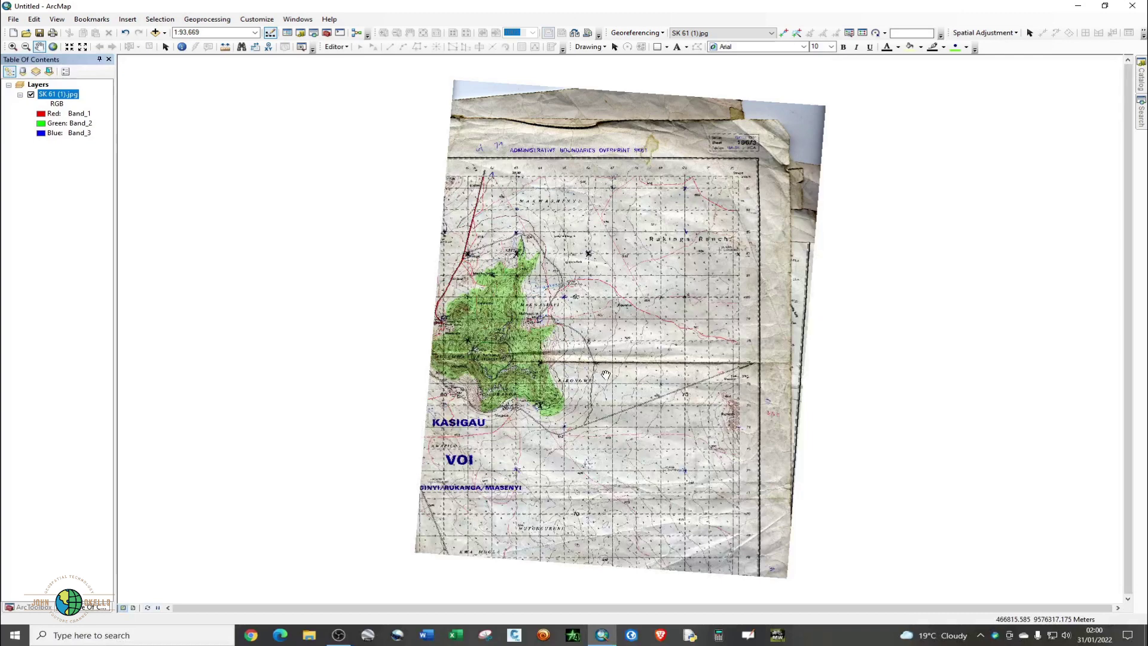
Step: Examine the source properties of the SK 61 (1).jpg layer for its extent and XY coordinate system
{"action": "scroll", "coordinate": [498, 321], "scroll_direction": "up", "scroll_amount": 2}
{"action": "scroll", "coordinate": [498, 321], "scroll_direction": "down", "scroll_amount": 2}
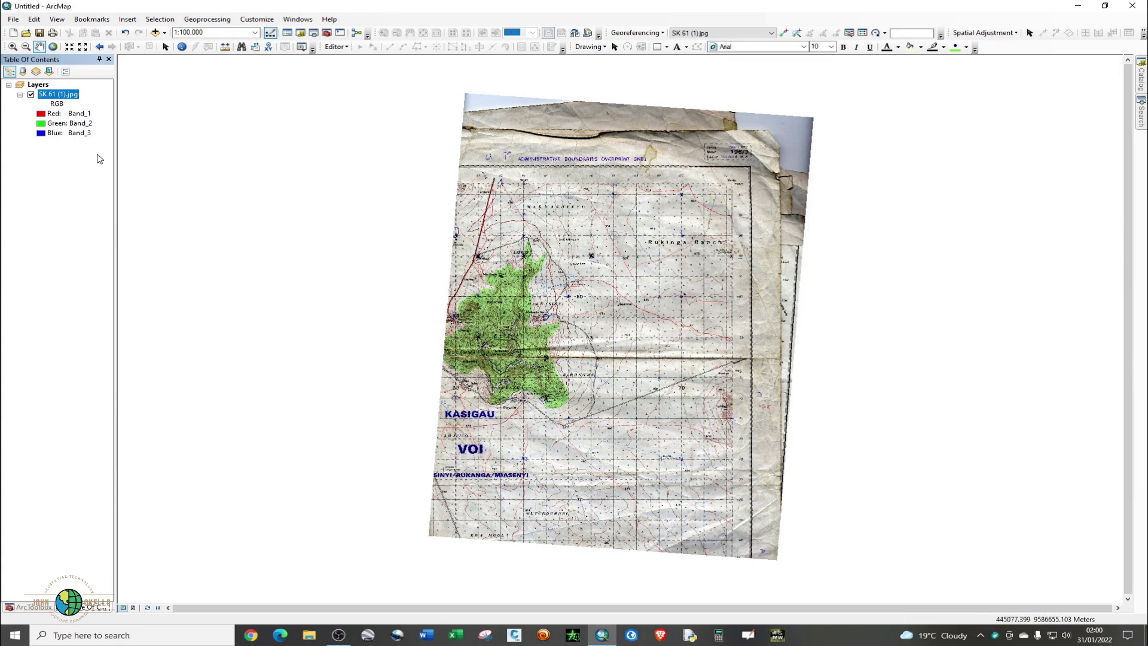
{"action": "right_click", "coordinate": [70, 95]}
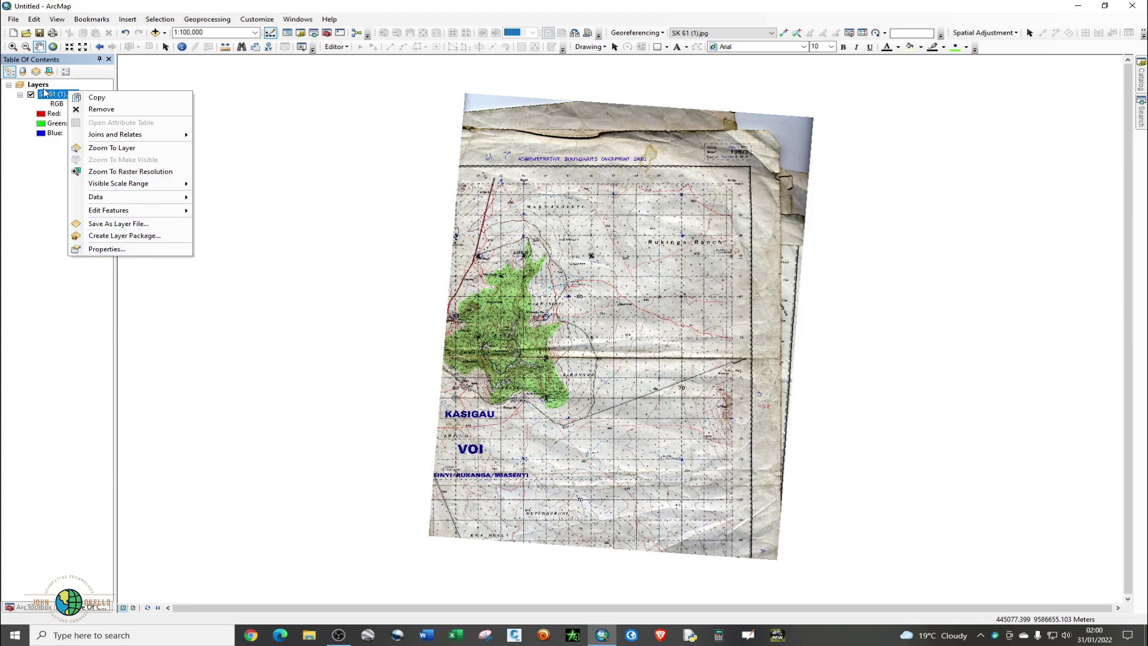
{"action": "left_click", "coordinate": [93, 249]}
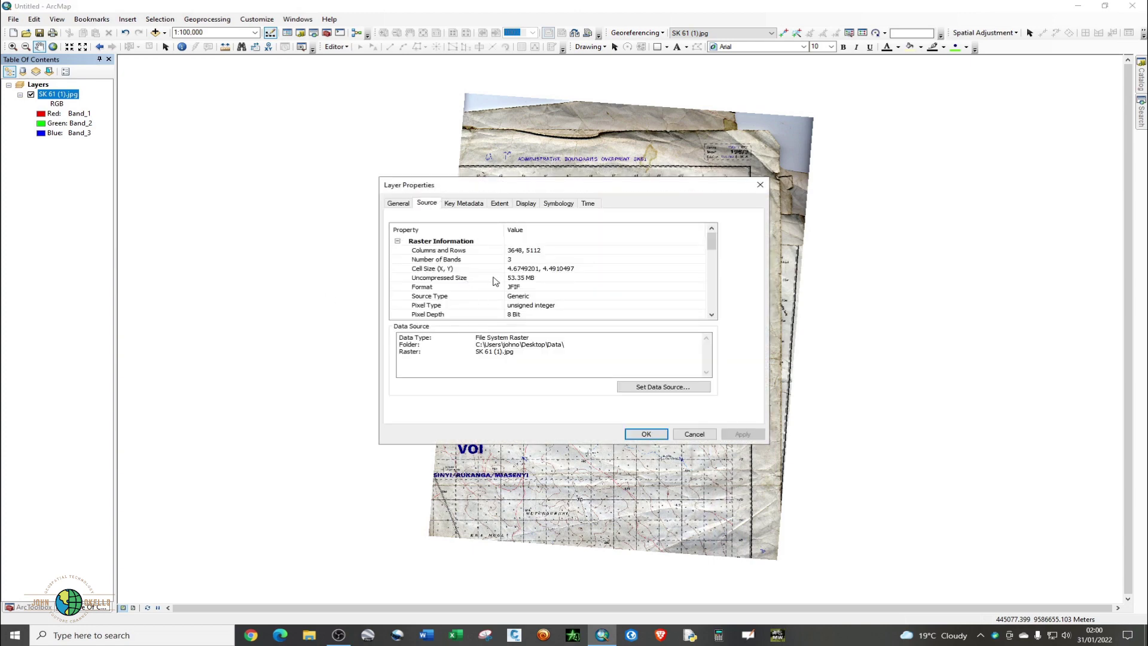
{"action": "scroll", "coordinate": [494, 281], "scroll_direction": "down", "scroll_amount": 5}
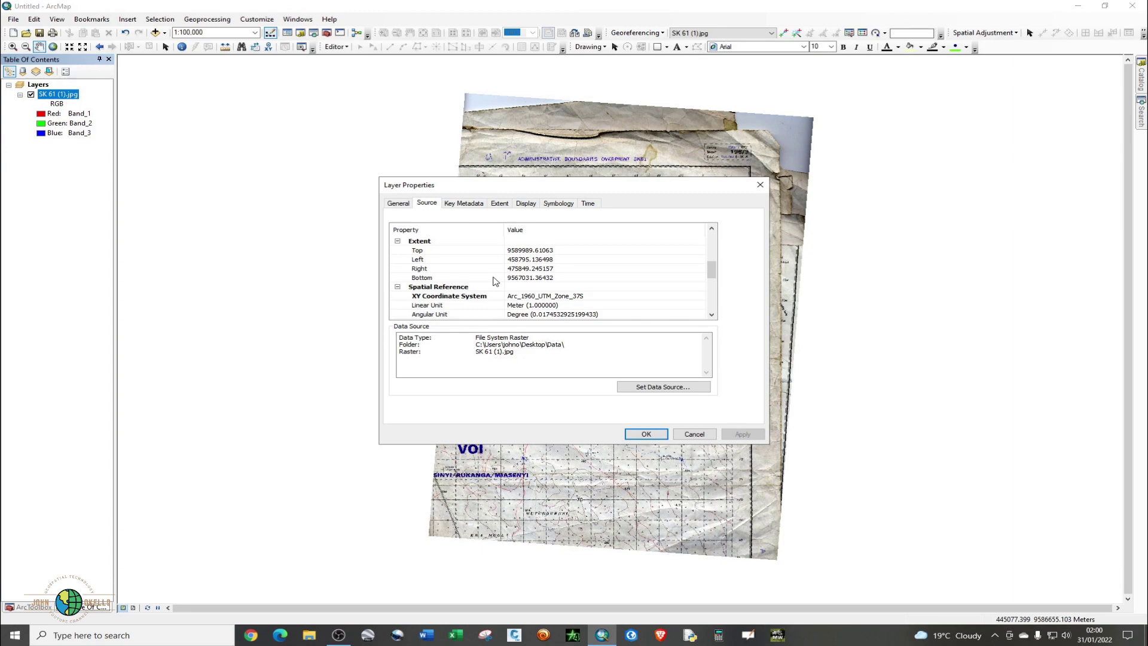
{"action": "scroll", "coordinate": [493, 281], "scroll_direction": "down", "scroll_amount": 2}
{"action": "scroll", "coordinate": [494, 281], "scroll_direction": "up", "scroll_amount": 4}
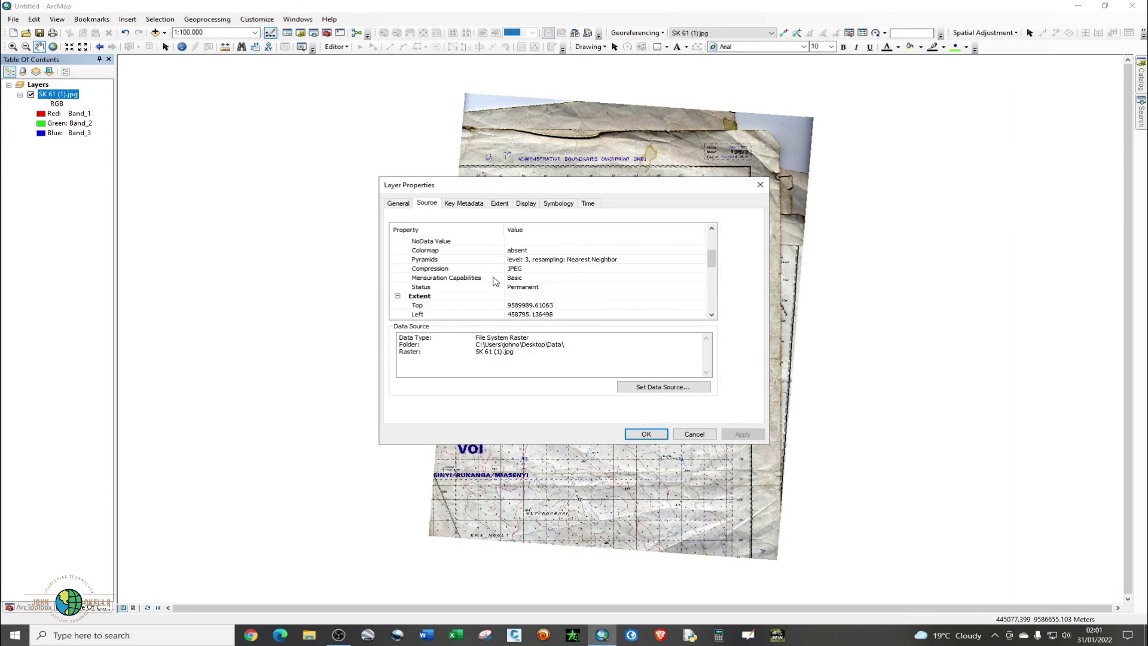
{"action": "scroll", "coordinate": [494, 281], "scroll_direction": "down", "scroll_amount": 4}
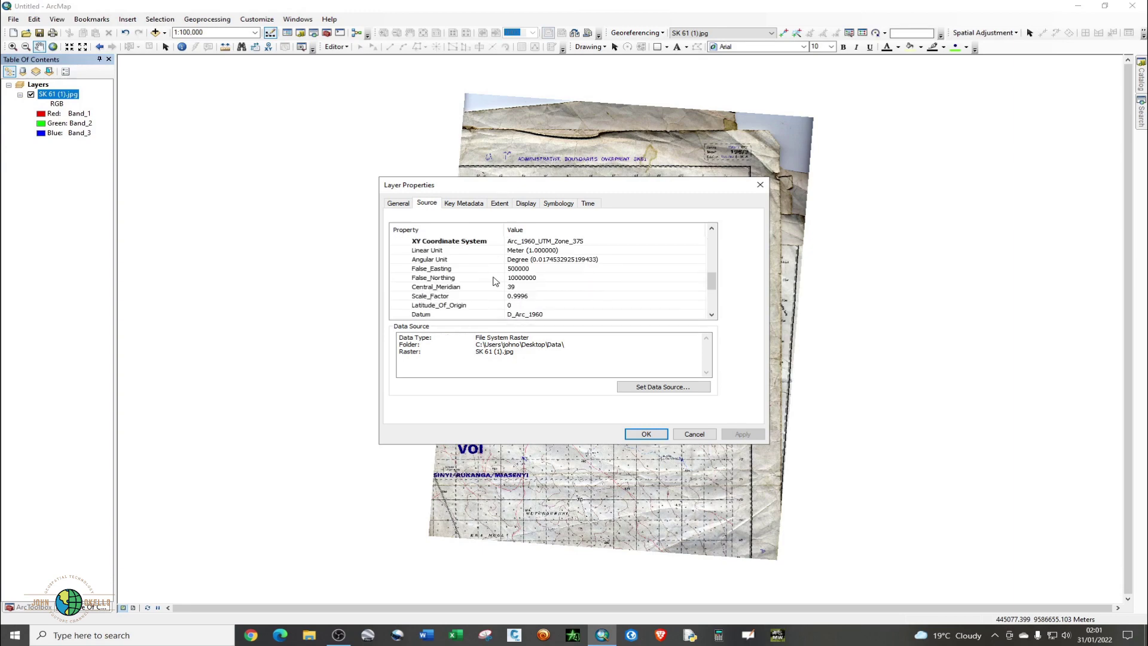
{"action": "scroll", "coordinate": [493, 281], "scroll_direction": "up", "scroll_amount": 2}
{"action": "scroll", "coordinate": [494, 281], "scroll_direction": "down", "scroll_amount": 4}
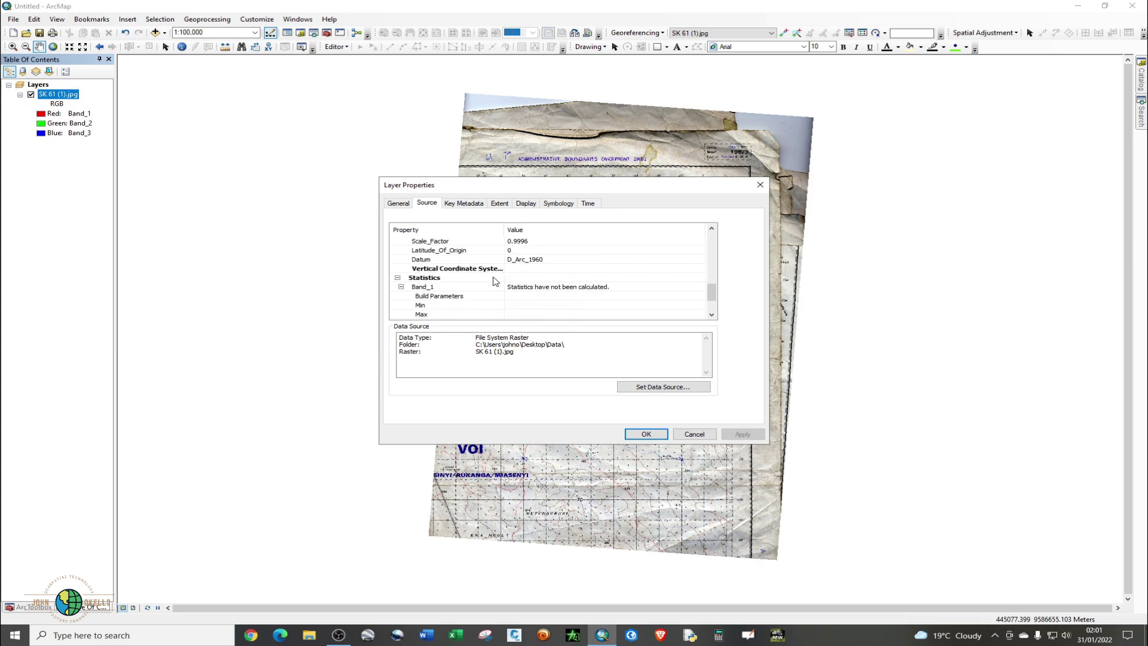
{"action": "scroll", "coordinate": [494, 281], "scroll_direction": "up", "scroll_amount": 3}
{"action": "scroll", "coordinate": [494, 281], "scroll_direction": "up", "scroll_amount": 3}
{"action": "scroll", "coordinate": [493, 281], "scroll_direction": "down", "scroll_amount": 2}
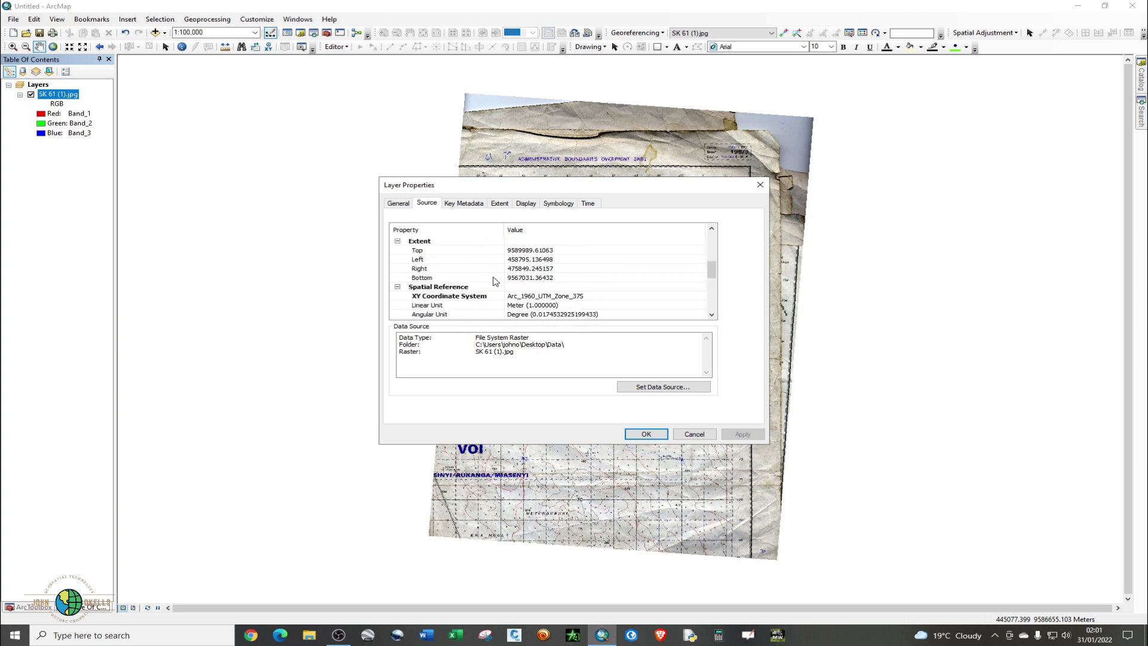
{"action": "scroll", "coordinate": [494, 281], "scroll_direction": "down", "scroll_amount": 2}
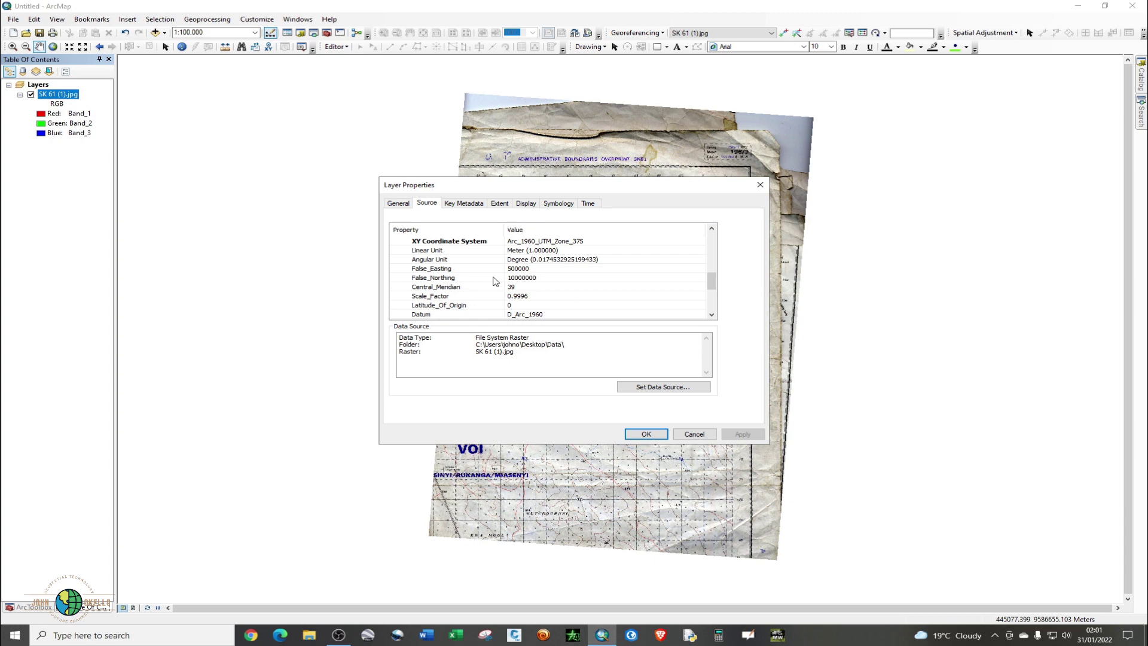
{"action": "scroll", "coordinate": [494, 281], "scroll_direction": "up", "scroll_amount": 2}
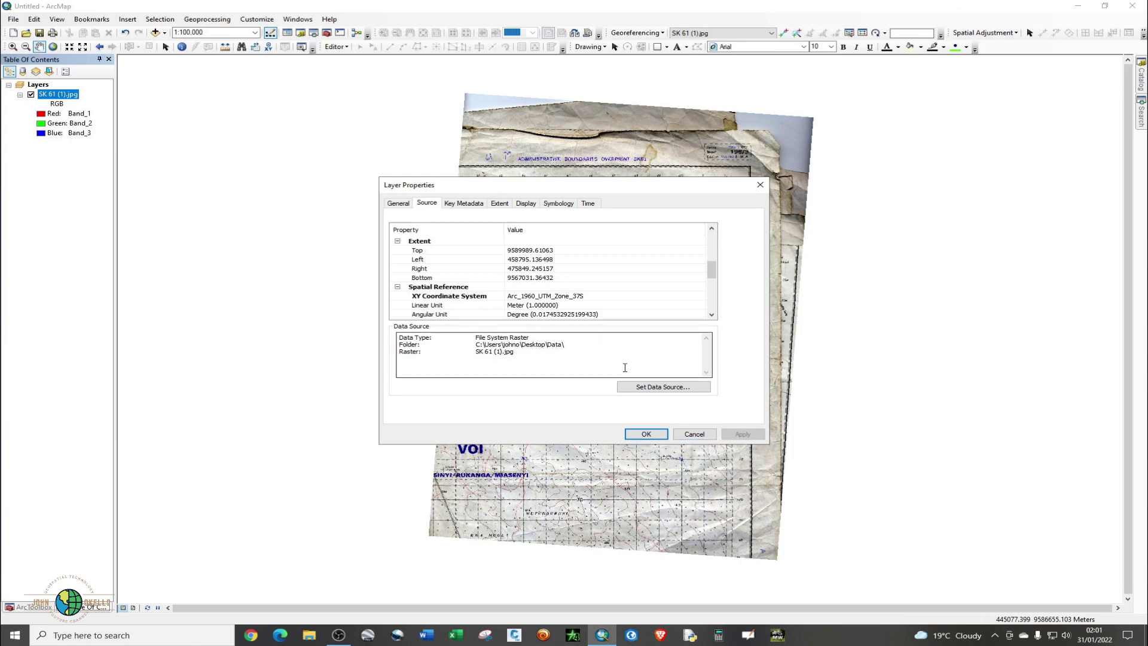
{"action": "left_click", "coordinate": [696, 435]}
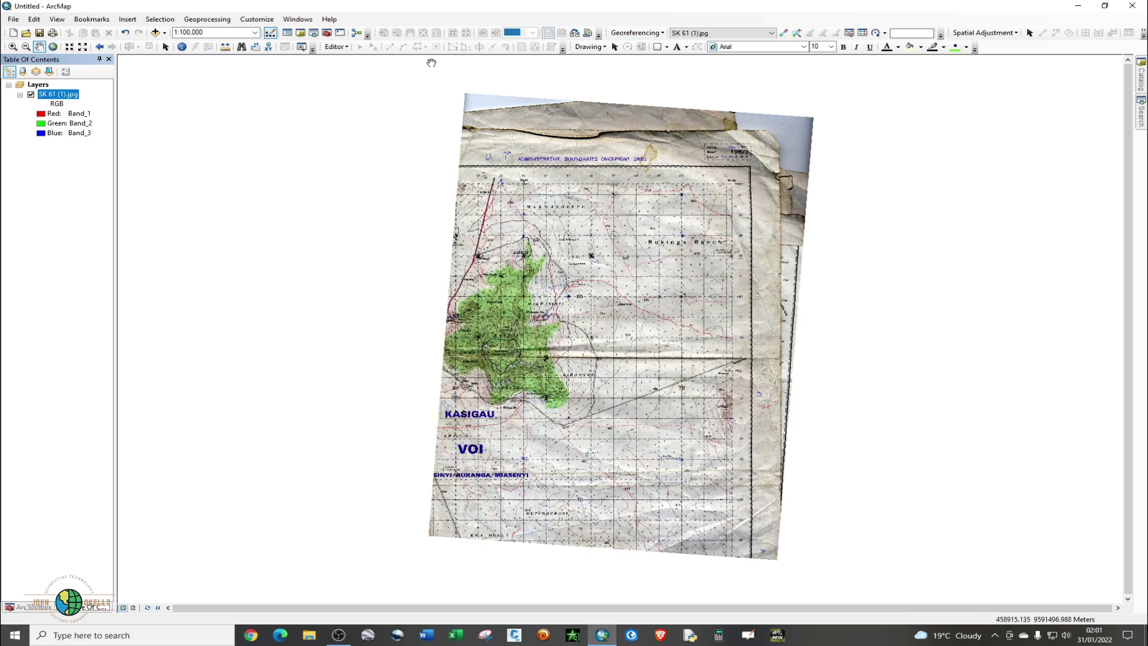
Step: Add Forest.shp from the Forest Shapefile folder to the map, accepting that it has no spatial reference
{"action": "left_click", "coordinate": [155, 34]}
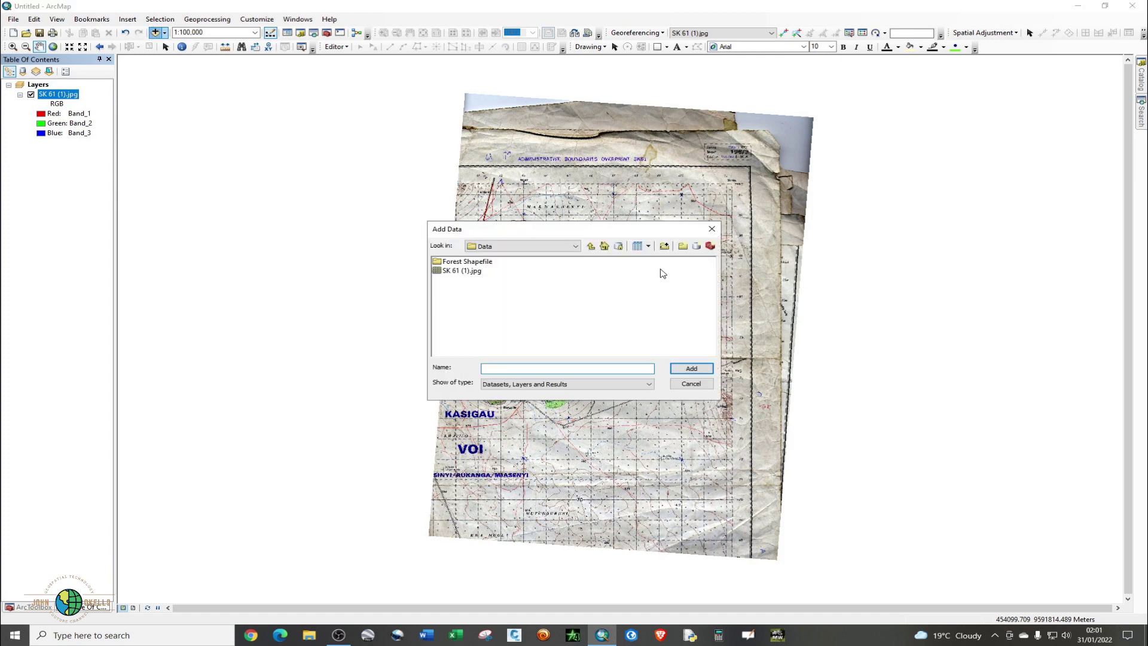
{"action": "double_click", "coordinate": [485, 263]}
{"action": "left_click", "coordinate": [457, 263]}
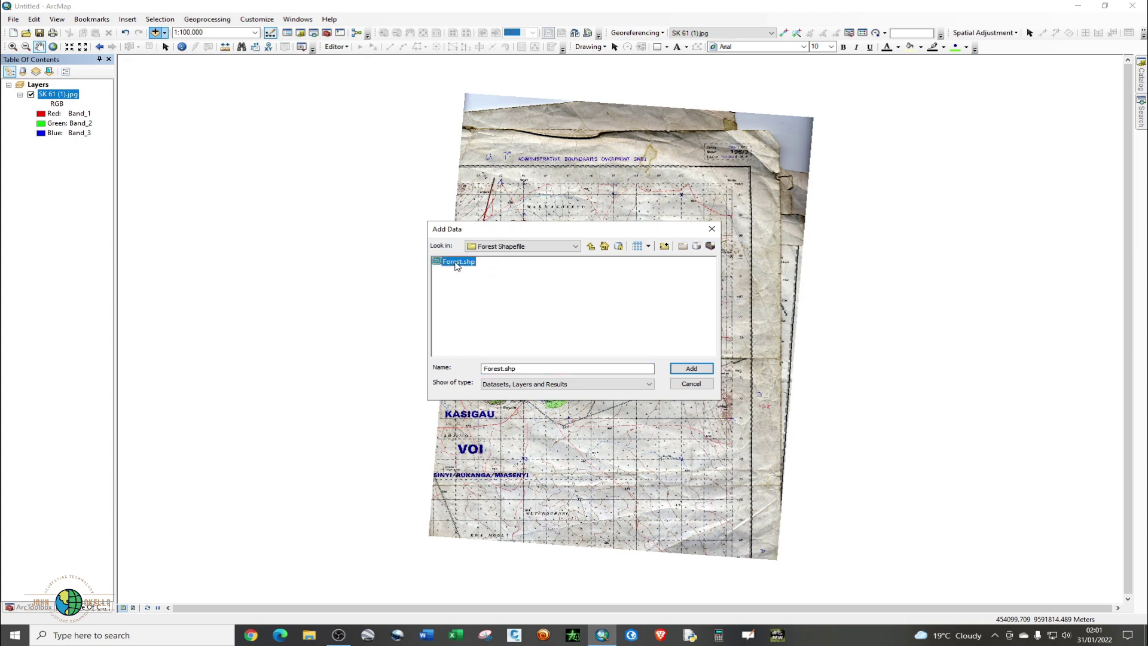
{"action": "left_click", "coordinate": [691, 368]}
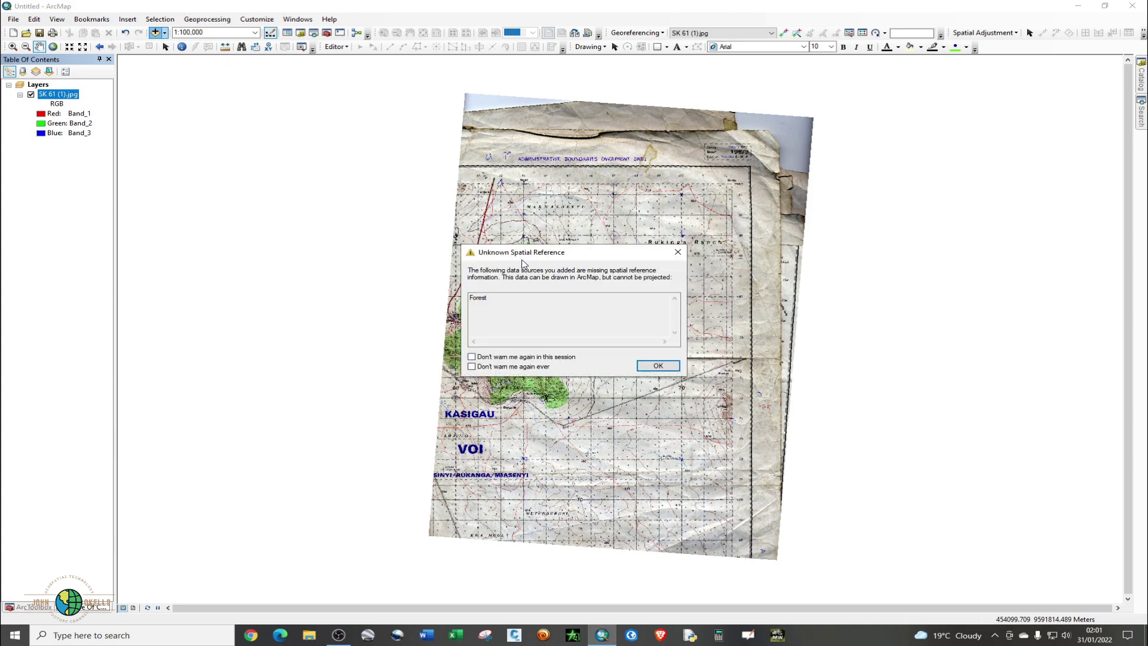
{"action": "left_click", "coordinate": [657, 366]}
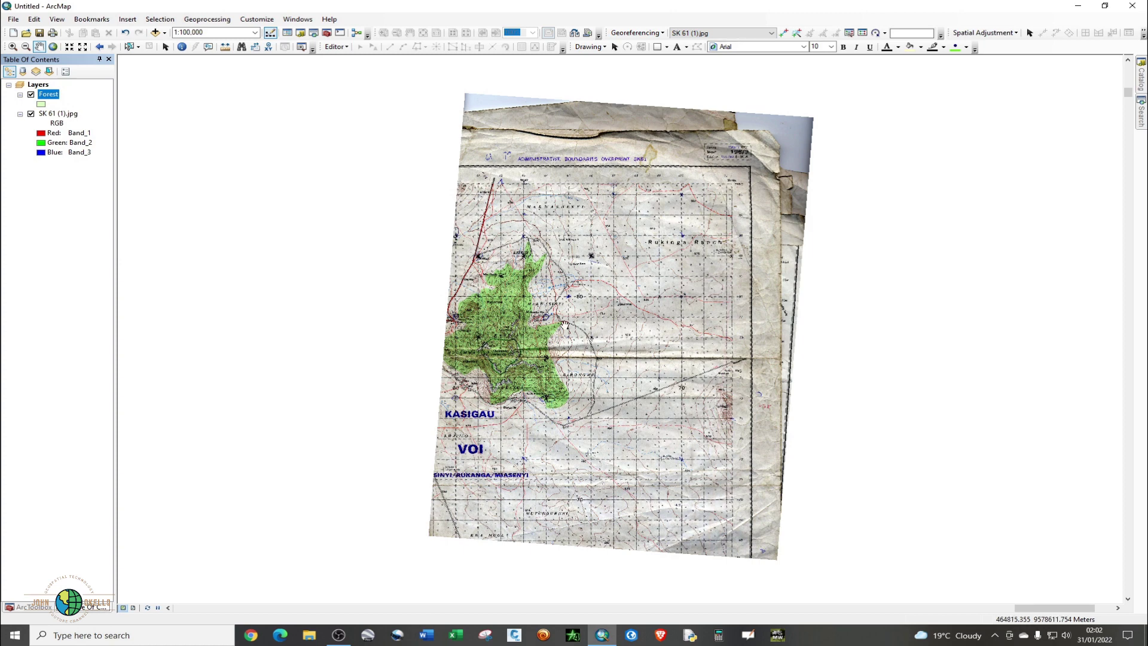
Step: Give the Forest layer the Hollow symbol with an outline width of 2
{"action": "left_click", "coordinate": [42, 105]}
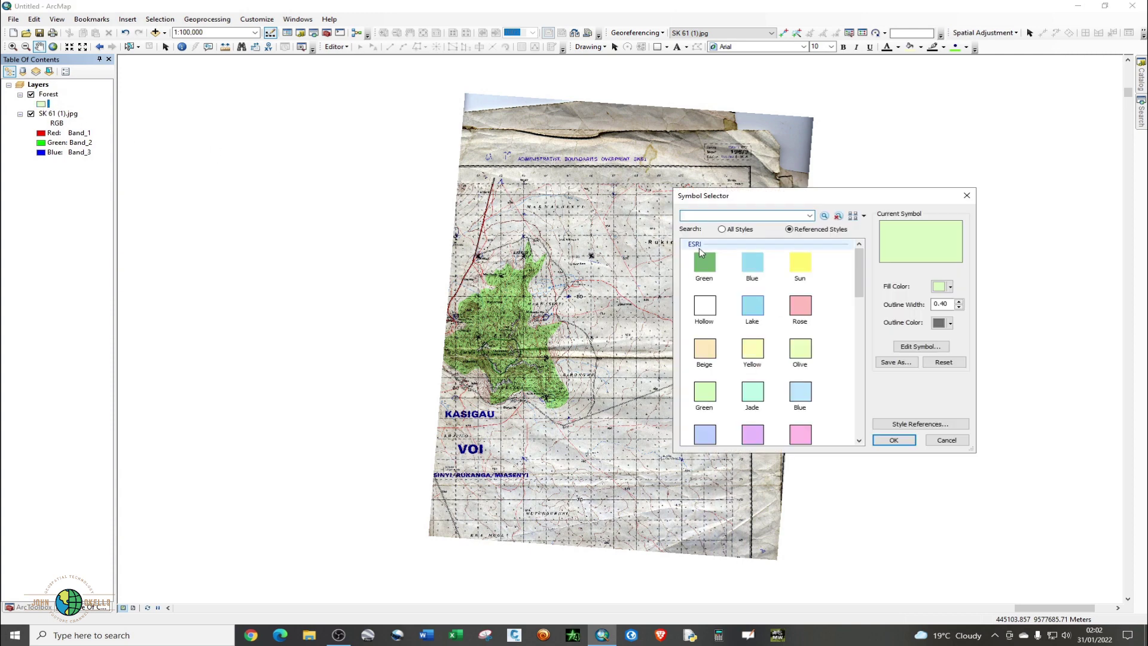
{"action": "left_click", "coordinate": [704, 312]}
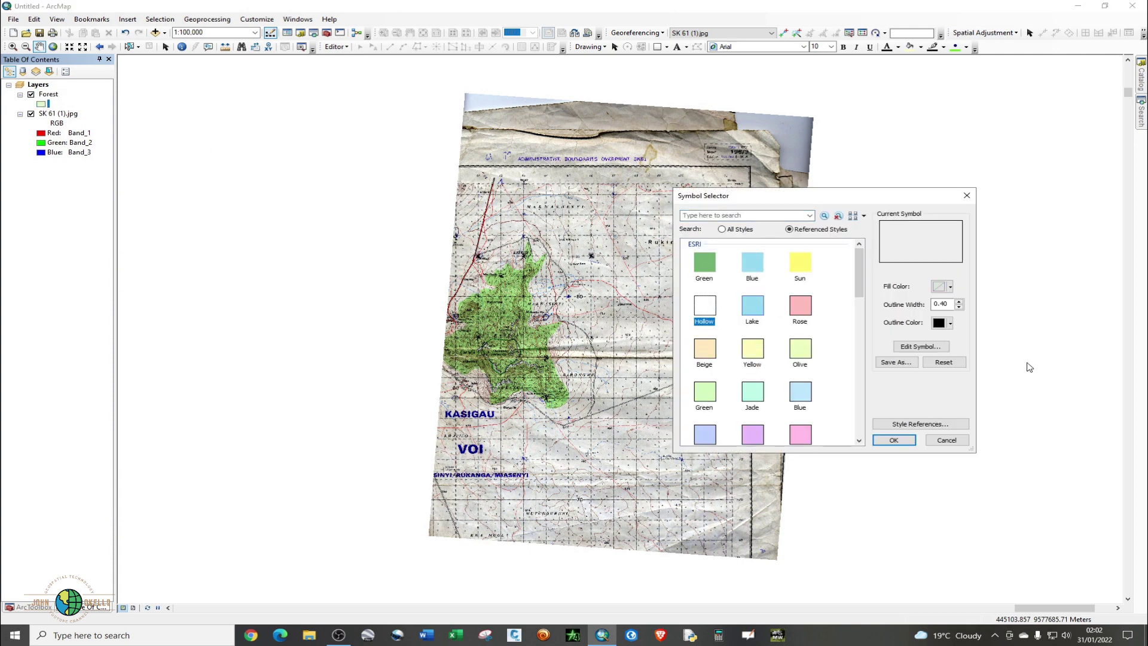
{"action": "double_click", "coordinate": [949, 304]}
{"action": "type", "text": "1"}
{"action": "left_click", "coordinate": [959, 301]}
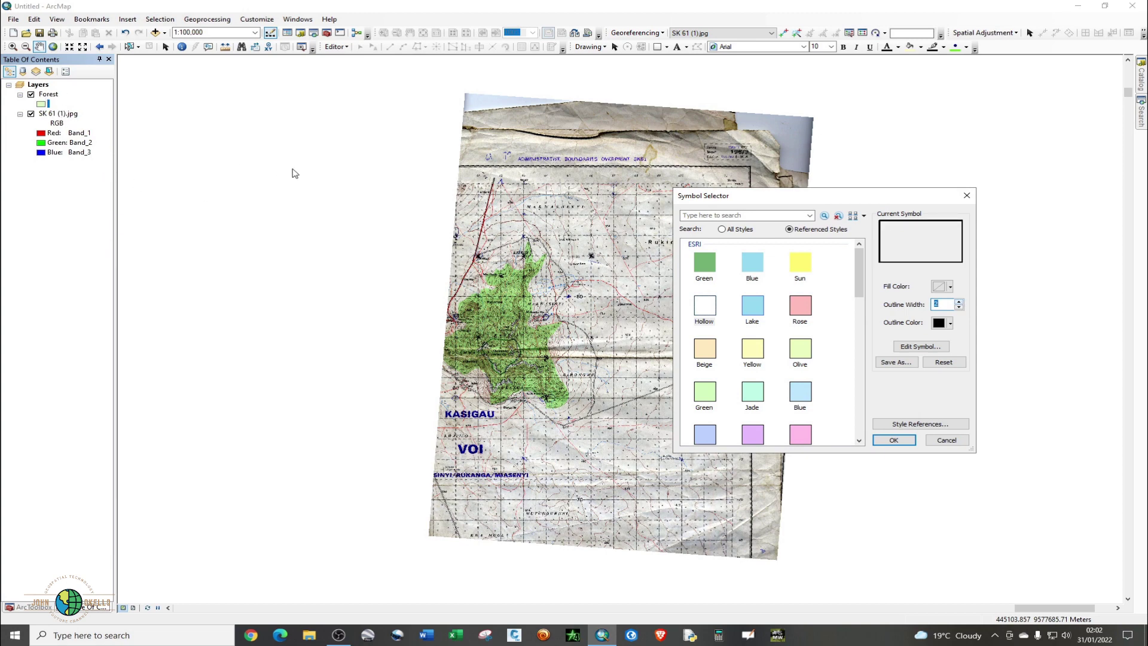
Step: Set the Forest symbol to no fill color and a purple outline, and apply it to the layer
{"action": "left_click", "coordinate": [940, 288]}
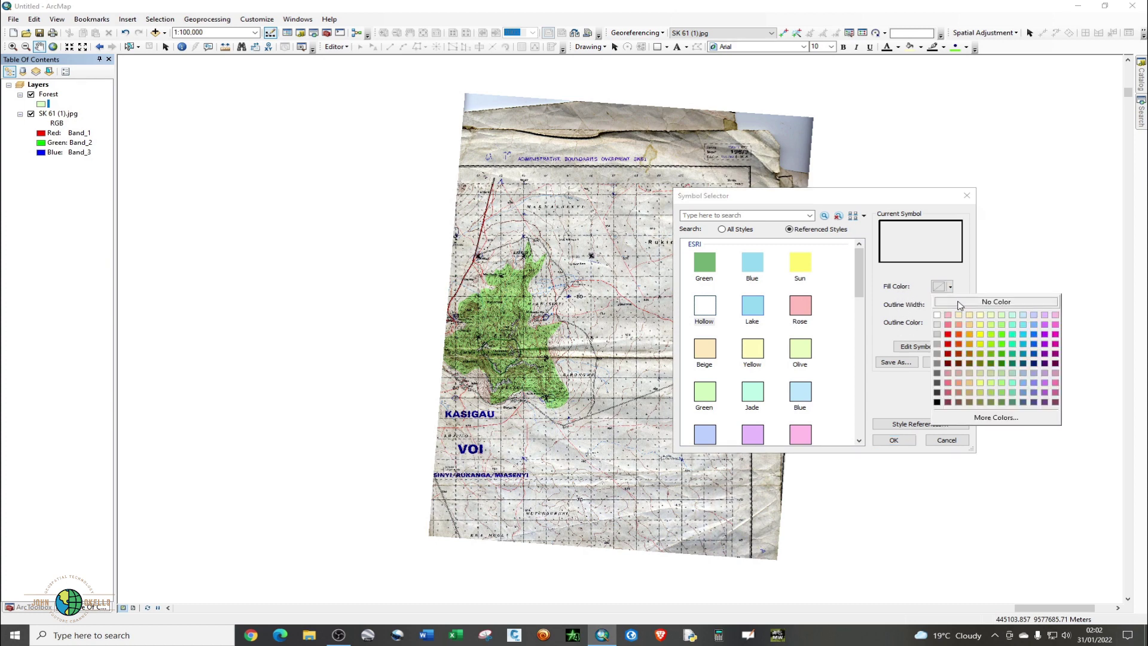
{"action": "left_click", "coordinate": [959, 302]}
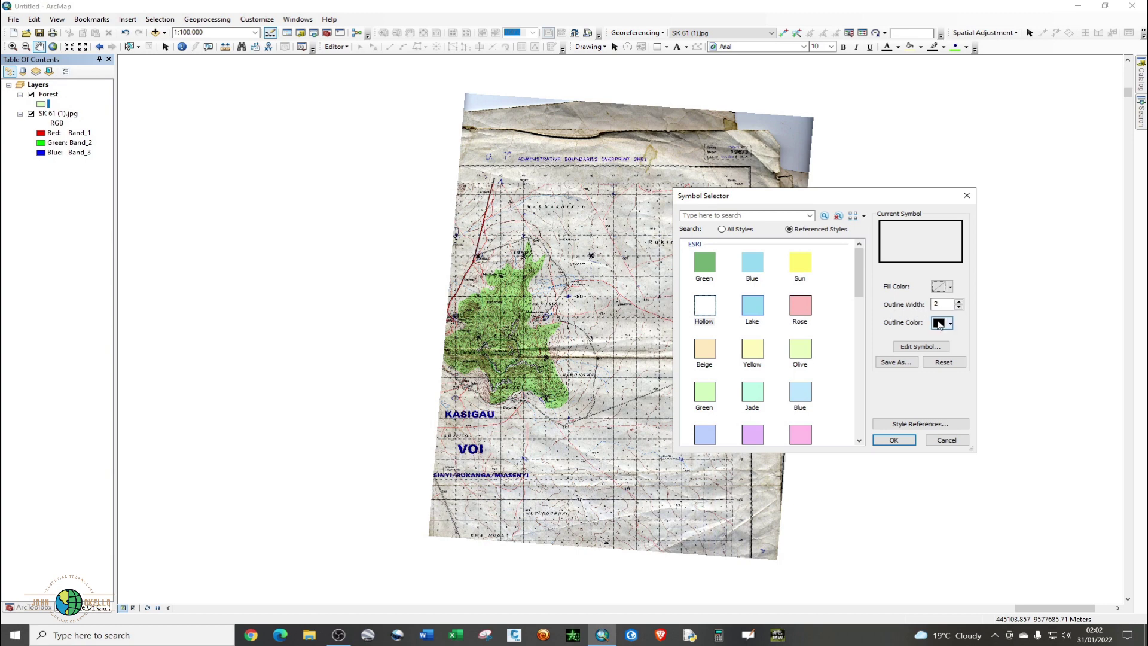
{"action": "left_click", "coordinate": [939, 324]}
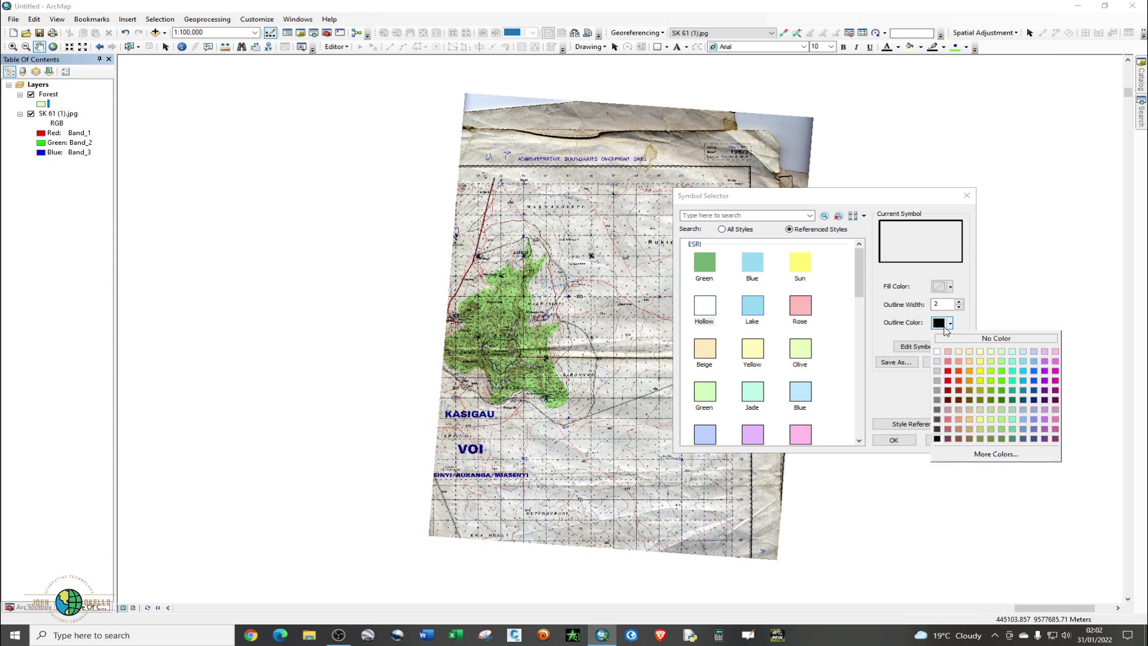
{"action": "left_click", "coordinate": [1044, 372]}
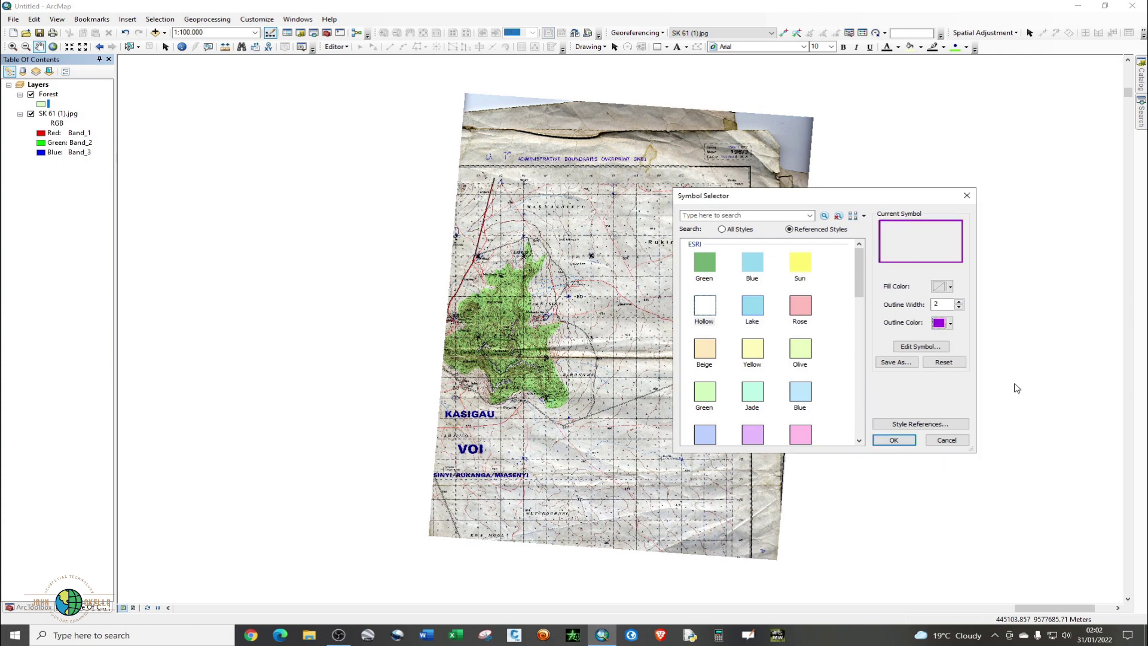
{"action": "left_click", "coordinate": [894, 440]}
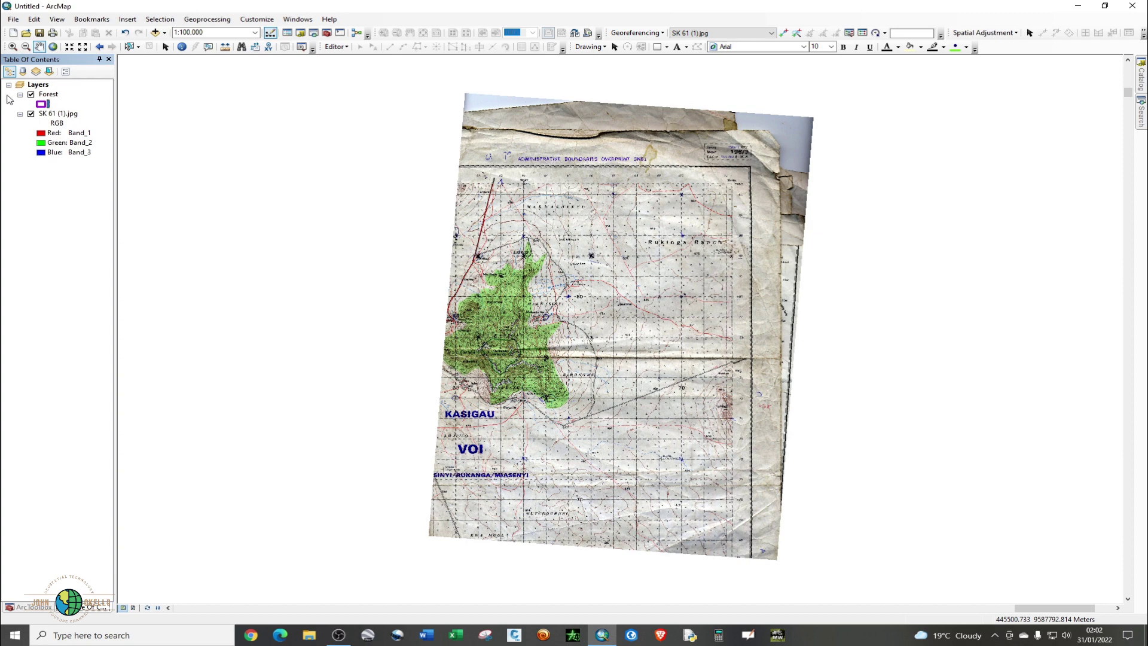
Step: Zoom the map to the full extent of the Forest layer
{"action": "left_click", "coordinate": [49, 95]}
{"action": "right_click", "coordinate": [48, 98]}
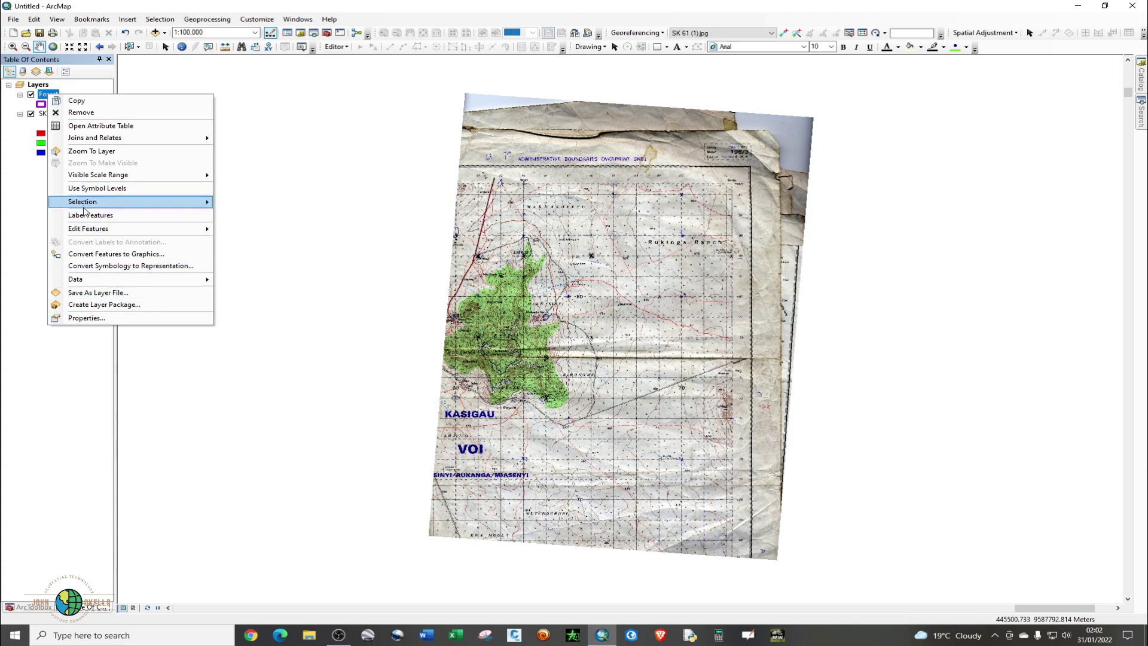
{"action": "left_click", "coordinate": [81, 152]}
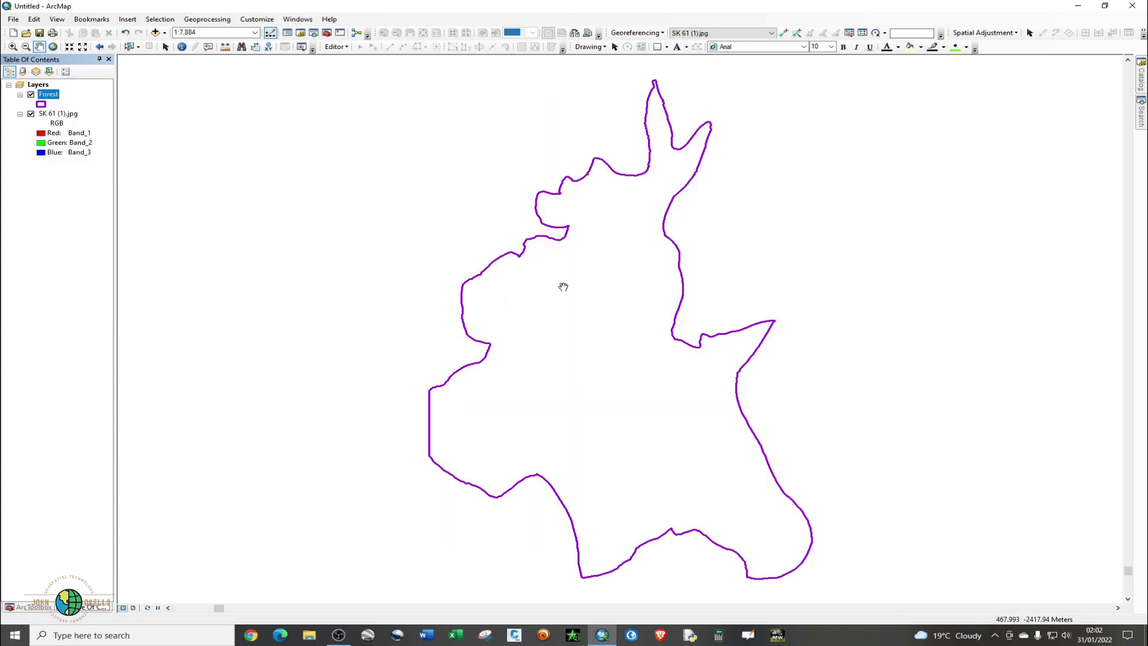
{"action": "scroll", "coordinate": [563, 287], "scroll_direction": "down", "scroll_amount": 2}
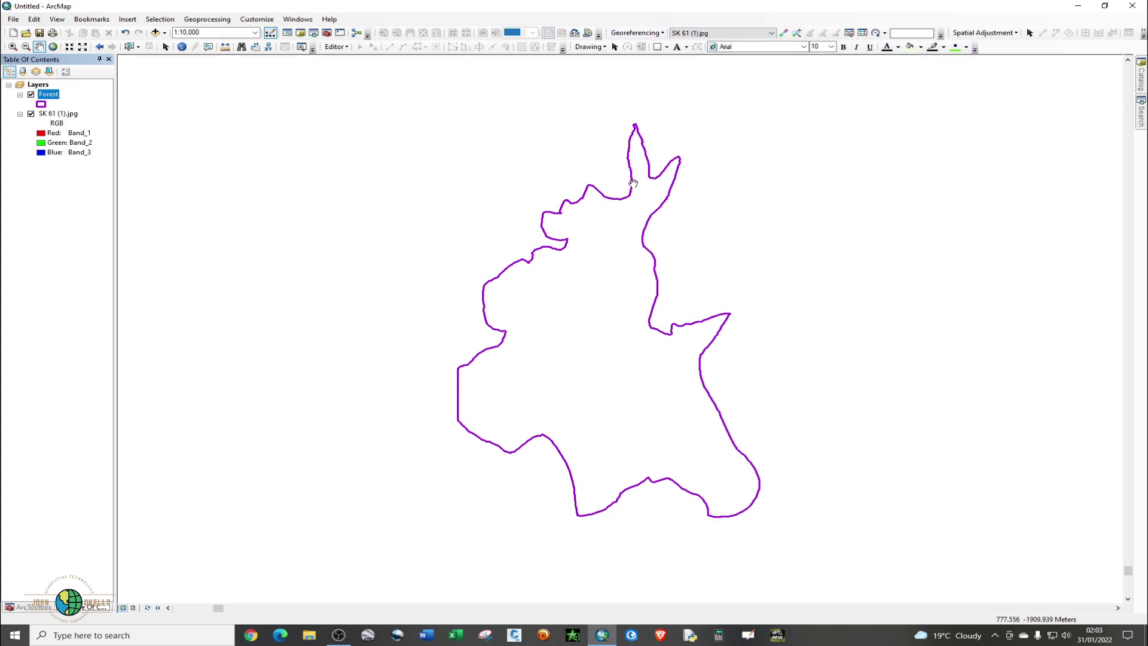
{"action": "right_click", "coordinate": [633, 18]}
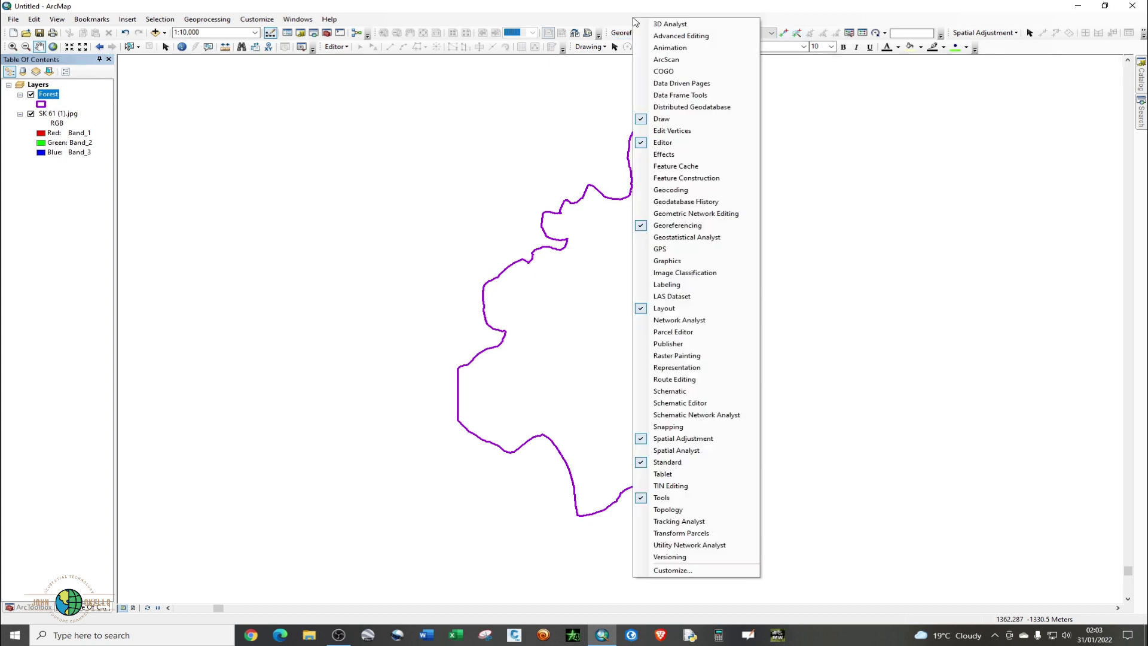
{"action": "left_click", "coordinate": [551, 12]}
{"action": "left_click", "coordinate": [297, 19]}
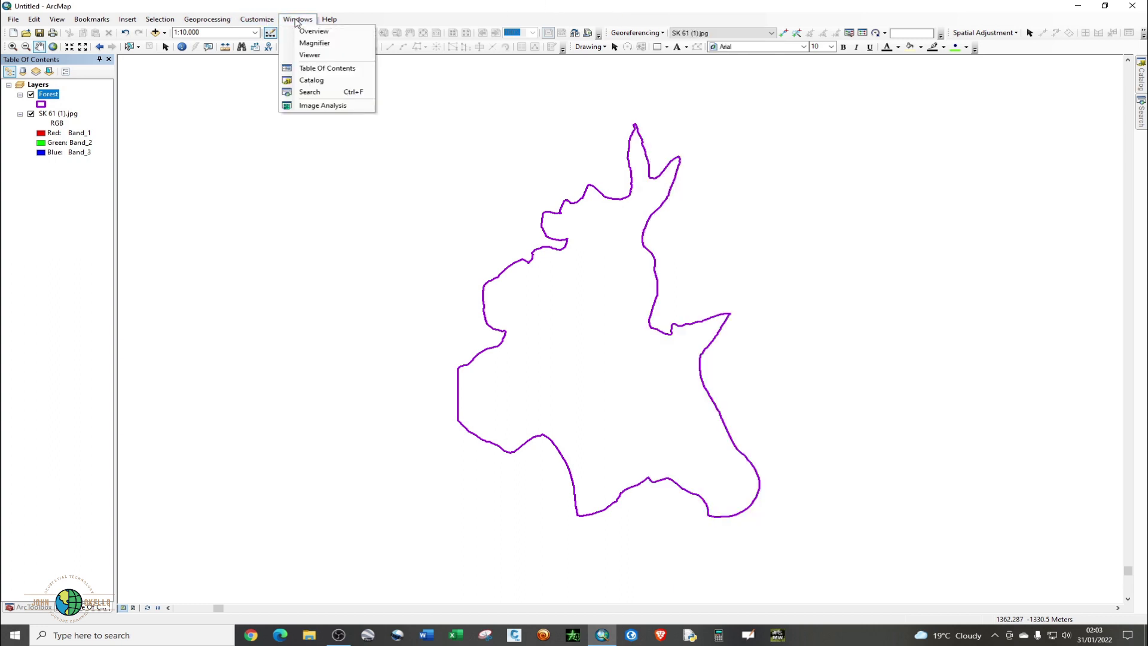
{"action": "mouse_move", "coordinate": [266, 21]}
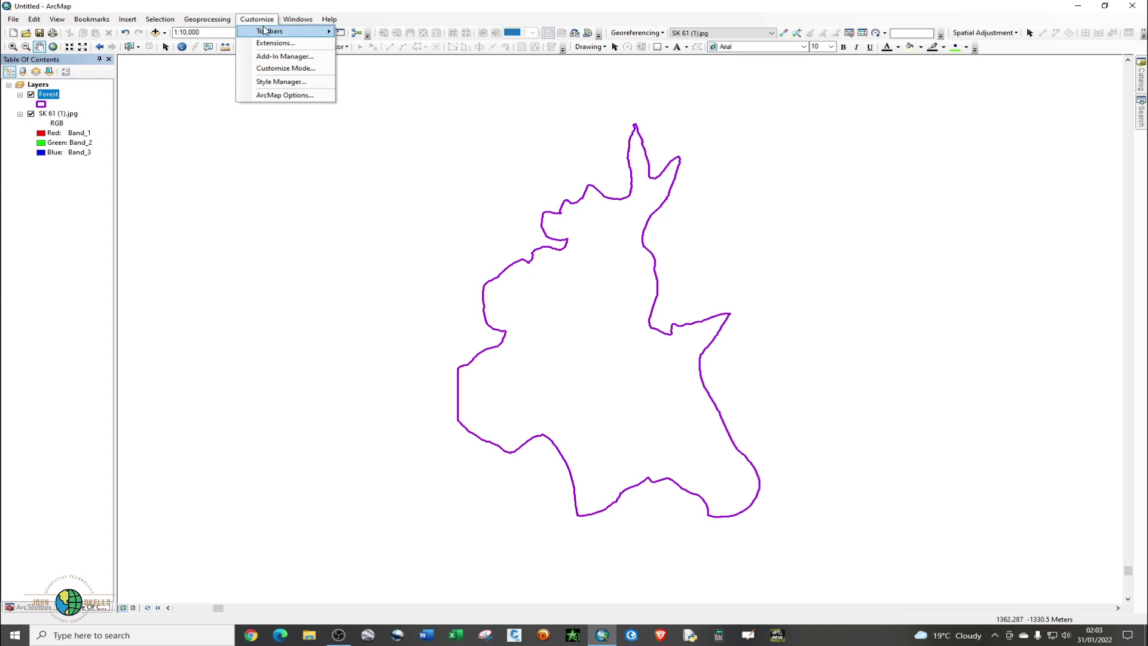
{"action": "mouse_move", "coordinate": [266, 31]}
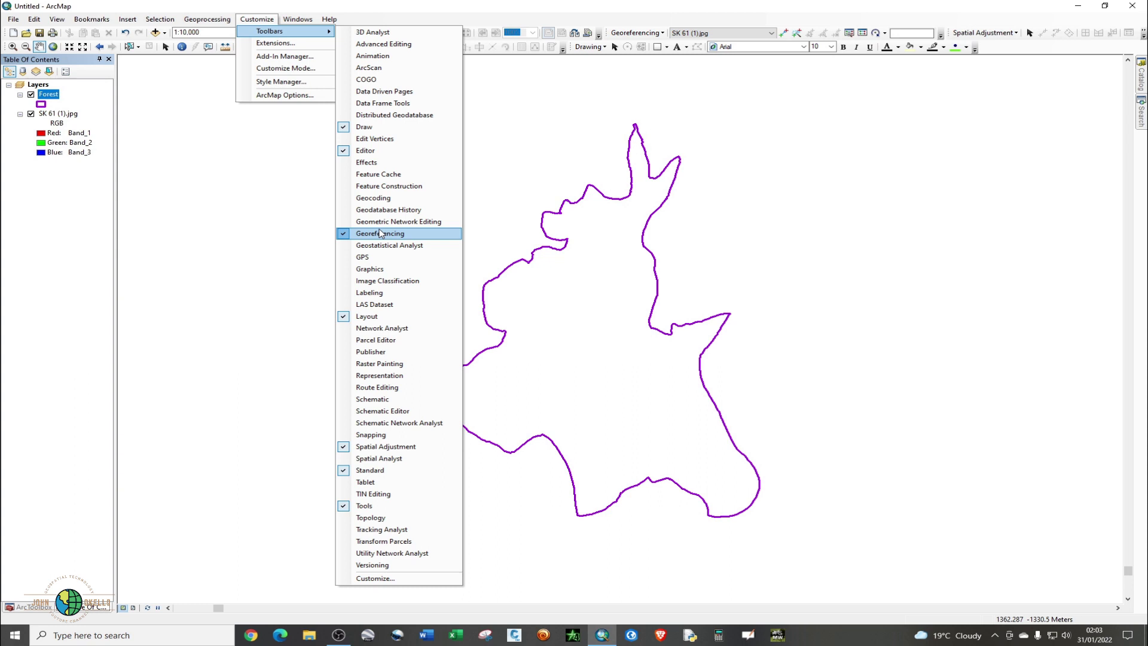
{"action": "right_click", "coordinate": [639, 17]}
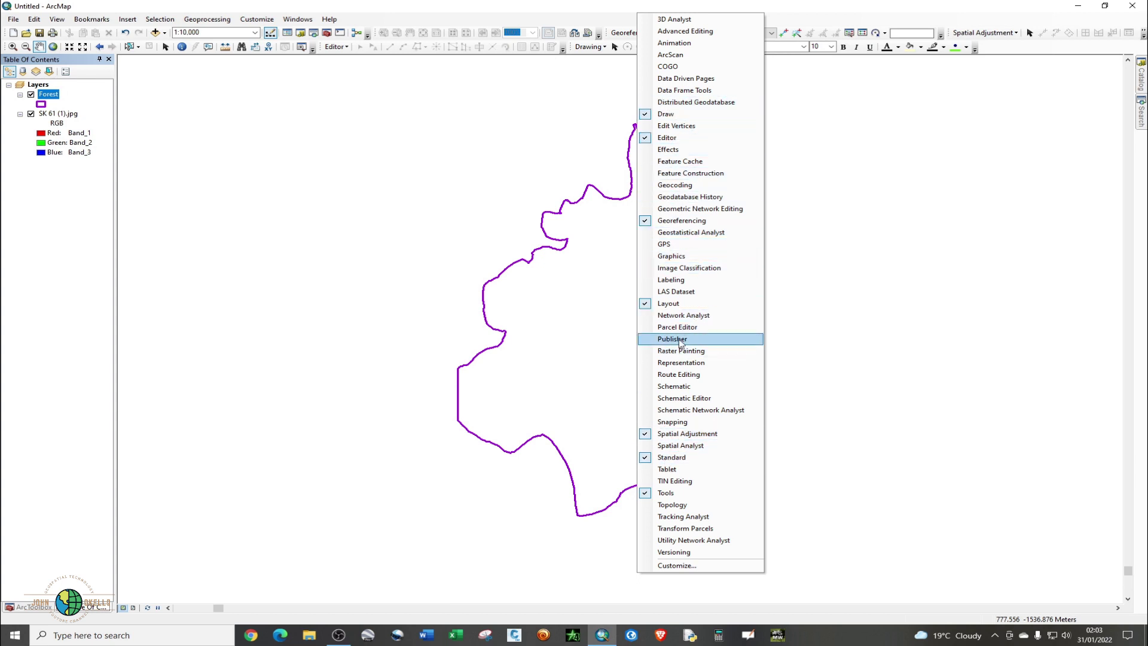
{"action": "left_click", "coordinate": [591, 15]}
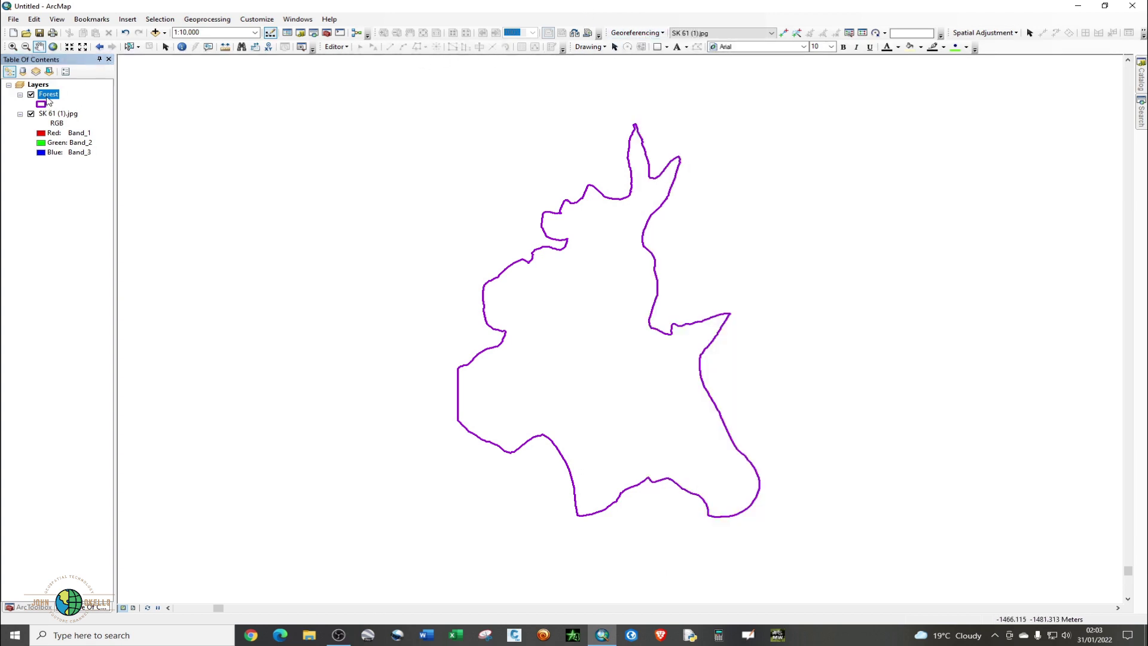
Step: Fit the SK 61 (1).jpg raster to the current display so it lies beneath the Forest outline
{"action": "left_click", "coordinate": [662, 33]}
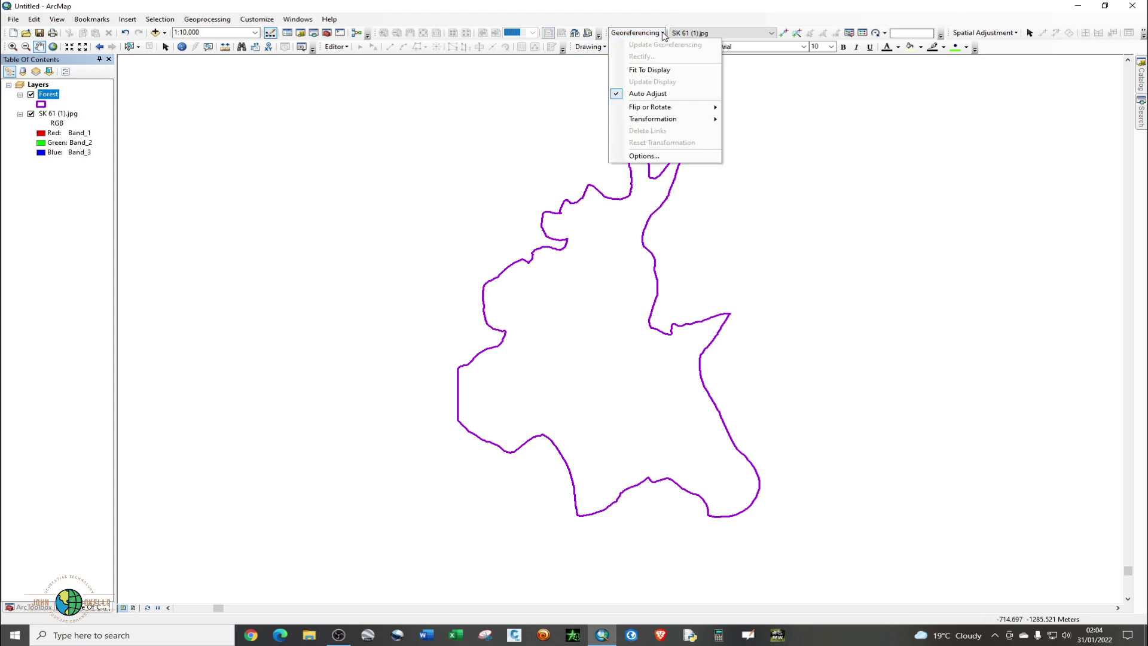
{"action": "left_click", "coordinate": [647, 70]}
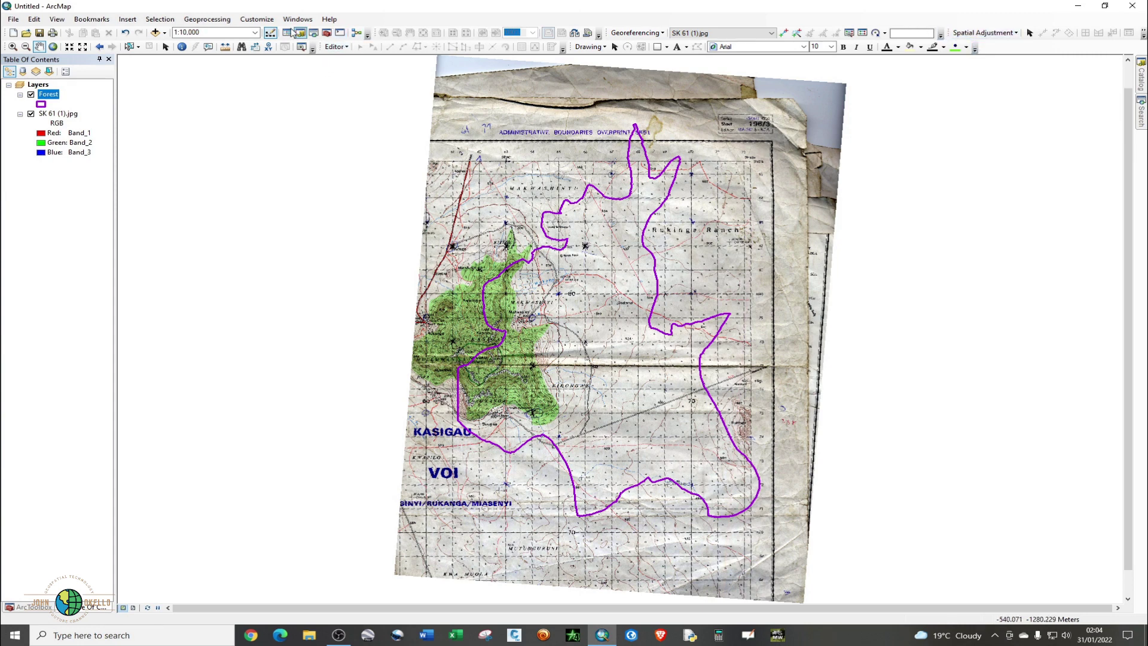
{"action": "left_click", "coordinate": [264, 20]}
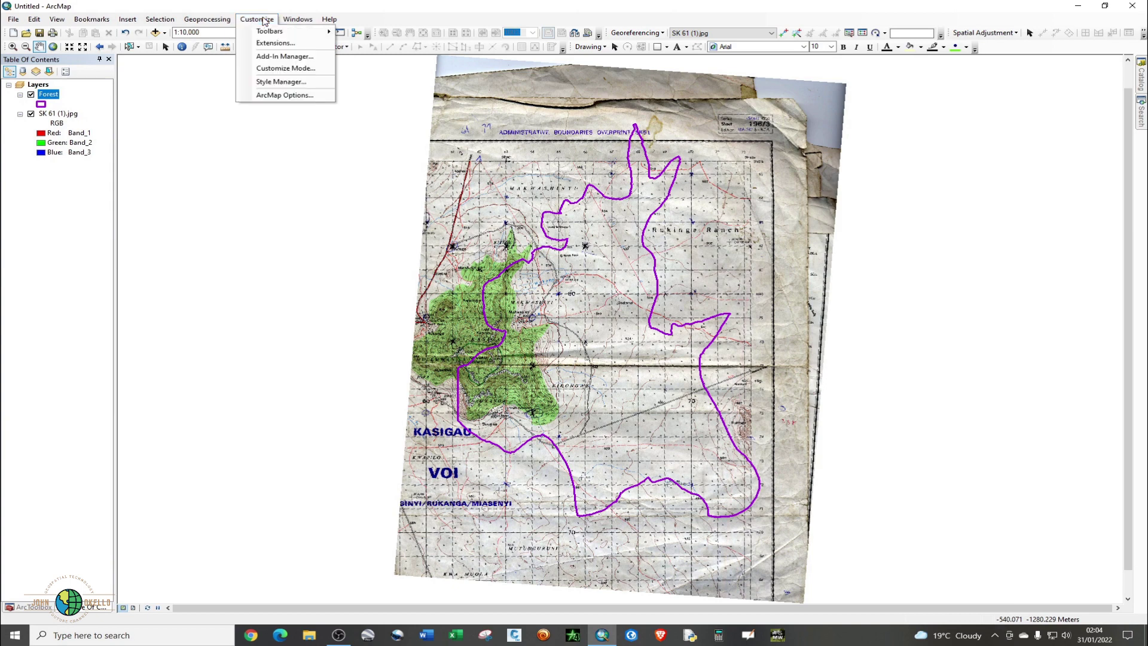
{"action": "mouse_move", "coordinate": [272, 33]}
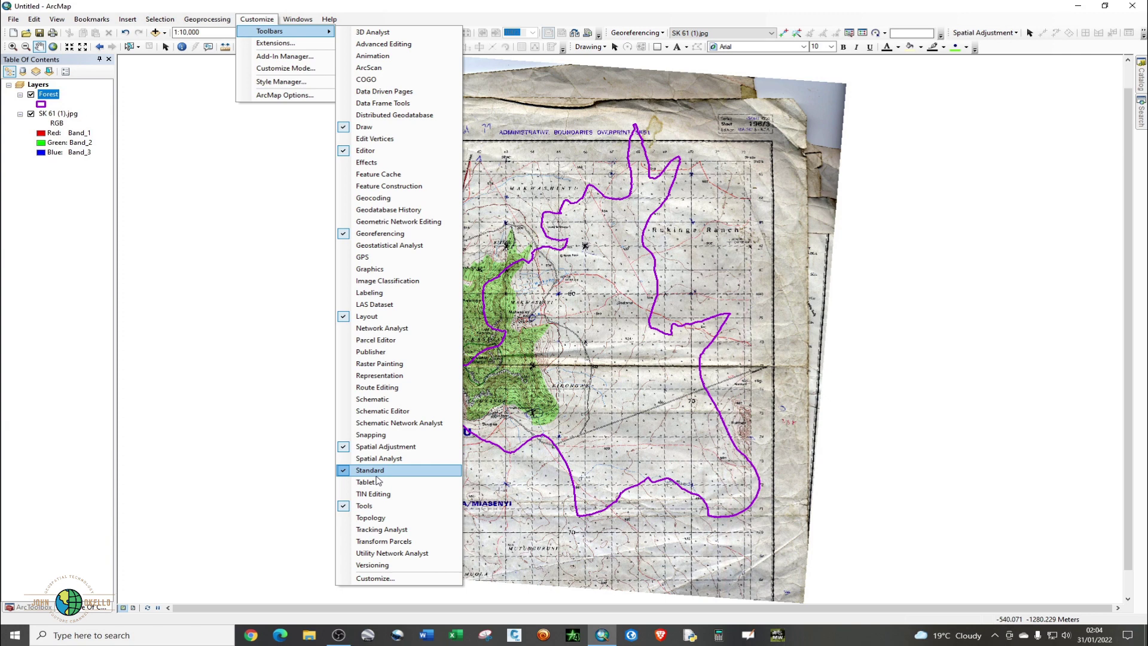
{"action": "left_click", "coordinate": [386, 18]}
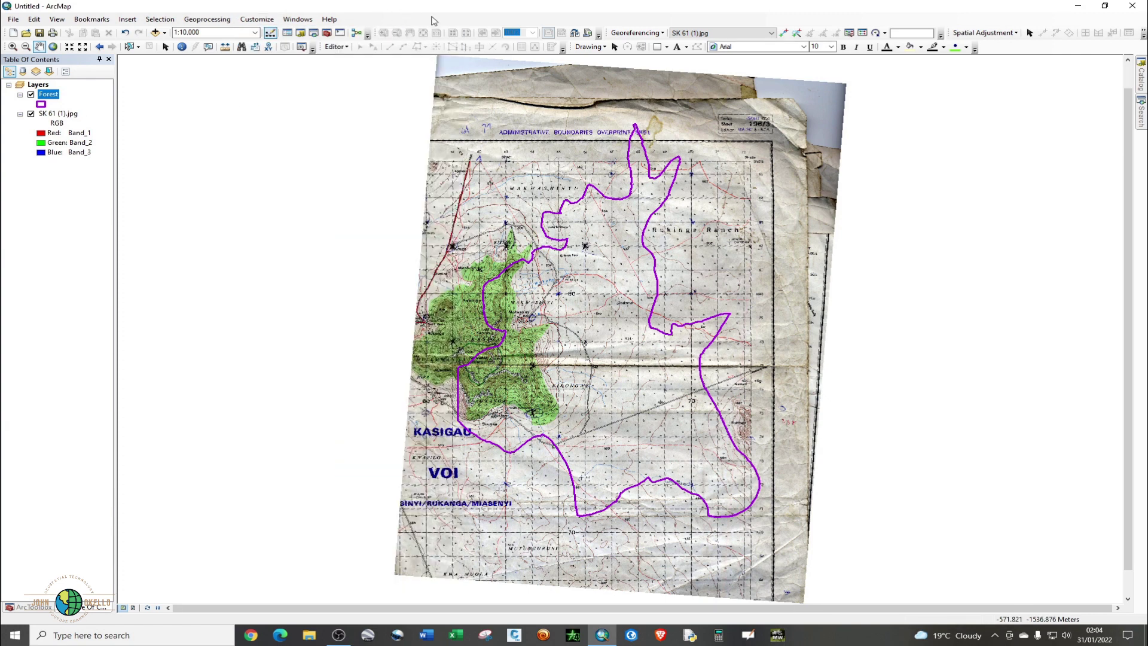
{"action": "right_click", "coordinate": [467, 18]}
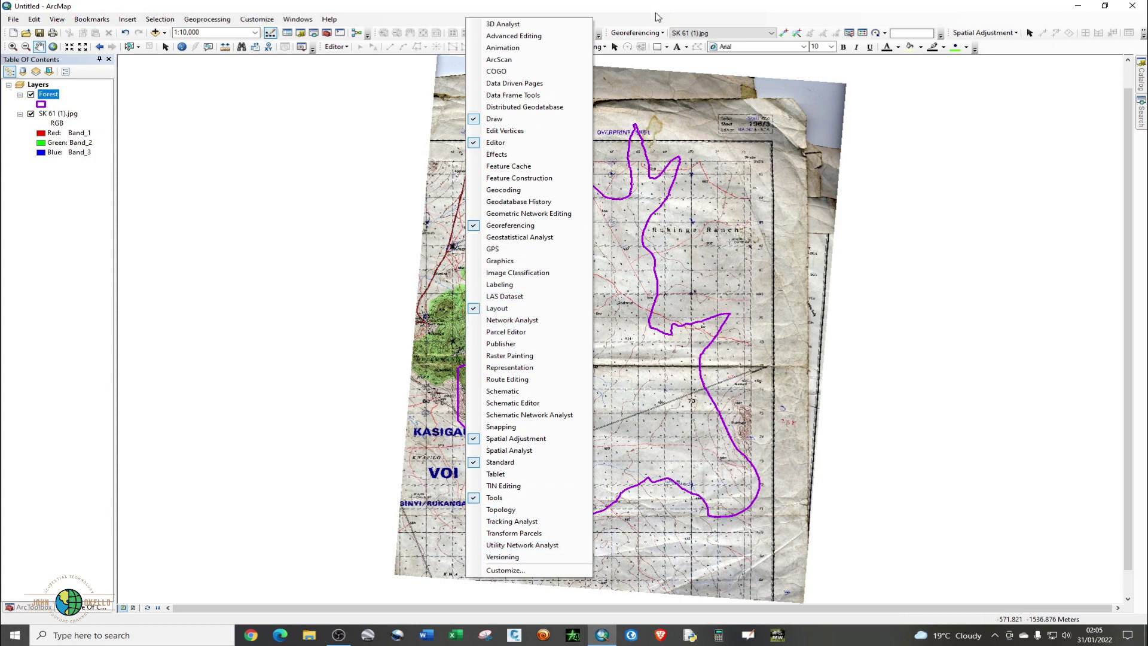
{"action": "key", "text": "Escape"}
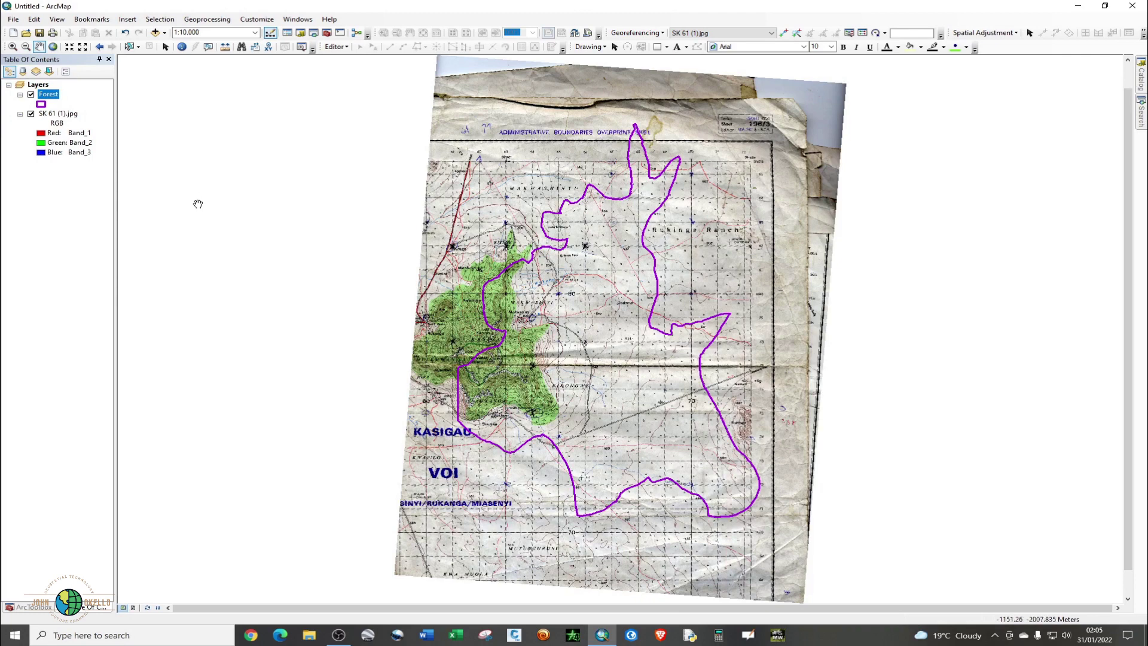
Step: Start an editing session for the Forest layer, continuing past the spatial reference warning
{"action": "left_click", "coordinate": [165, 46]}
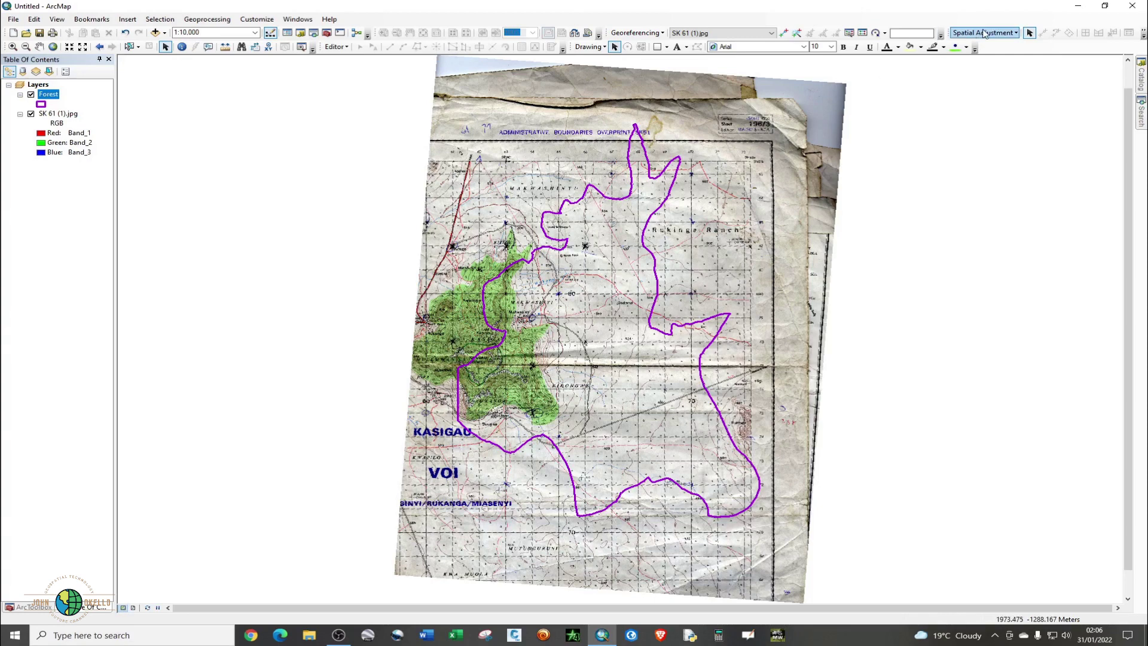
{"action": "left_click", "coordinate": [1016, 34]}
{"action": "left_click", "coordinate": [1017, 34]}
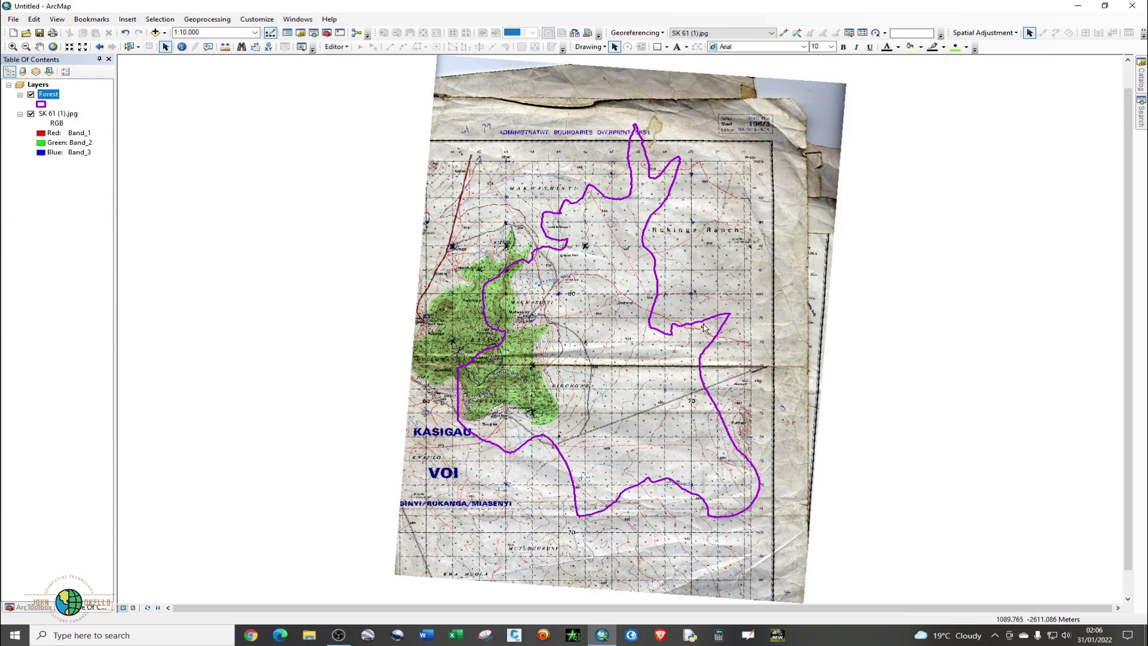
{"action": "left_click", "coordinate": [346, 47]}
{"action": "left_click", "coordinate": [353, 62]}
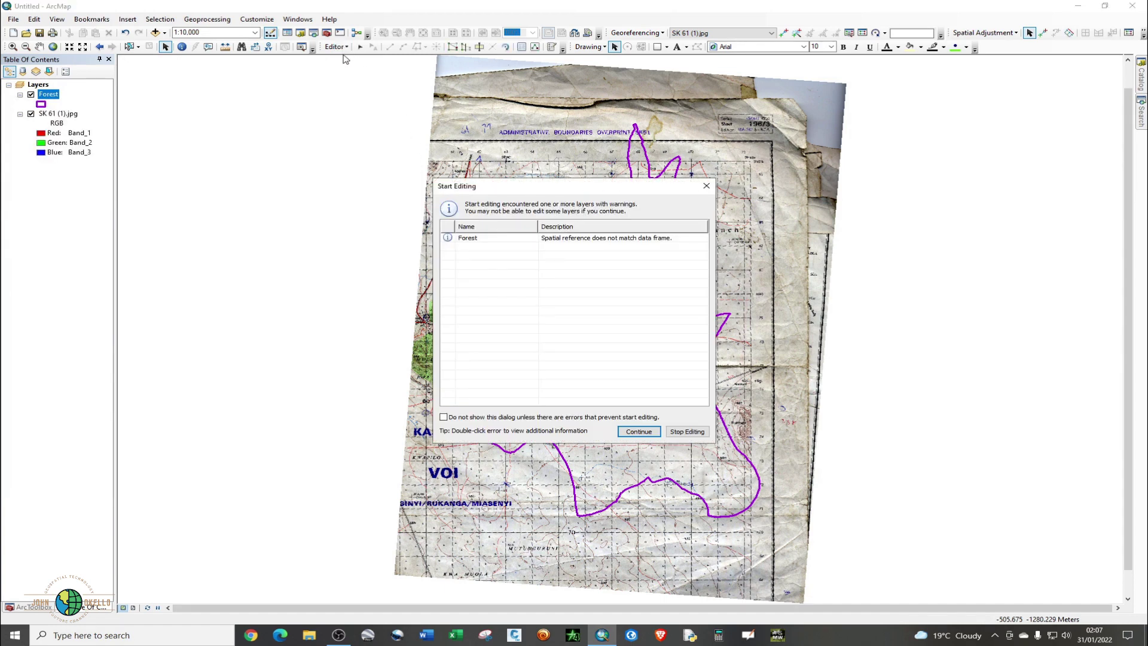
{"action": "left_click", "coordinate": [638, 434]}
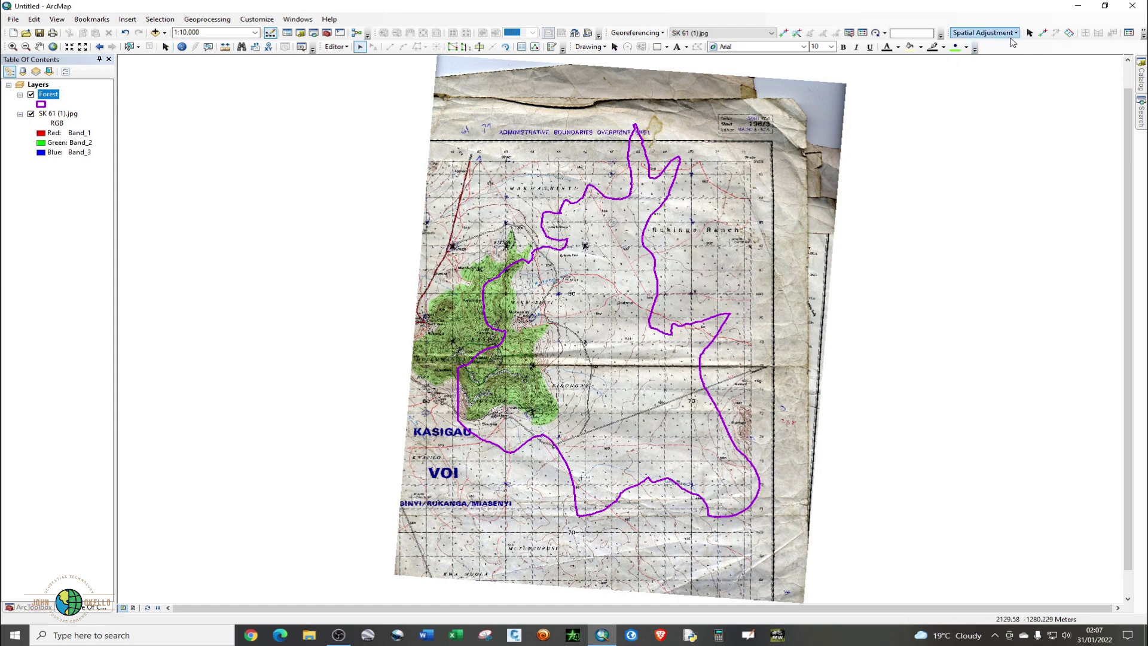
Step: Set the spatial adjustment input to all features in the Forest layer
{"action": "left_click", "coordinate": [1043, 33]}
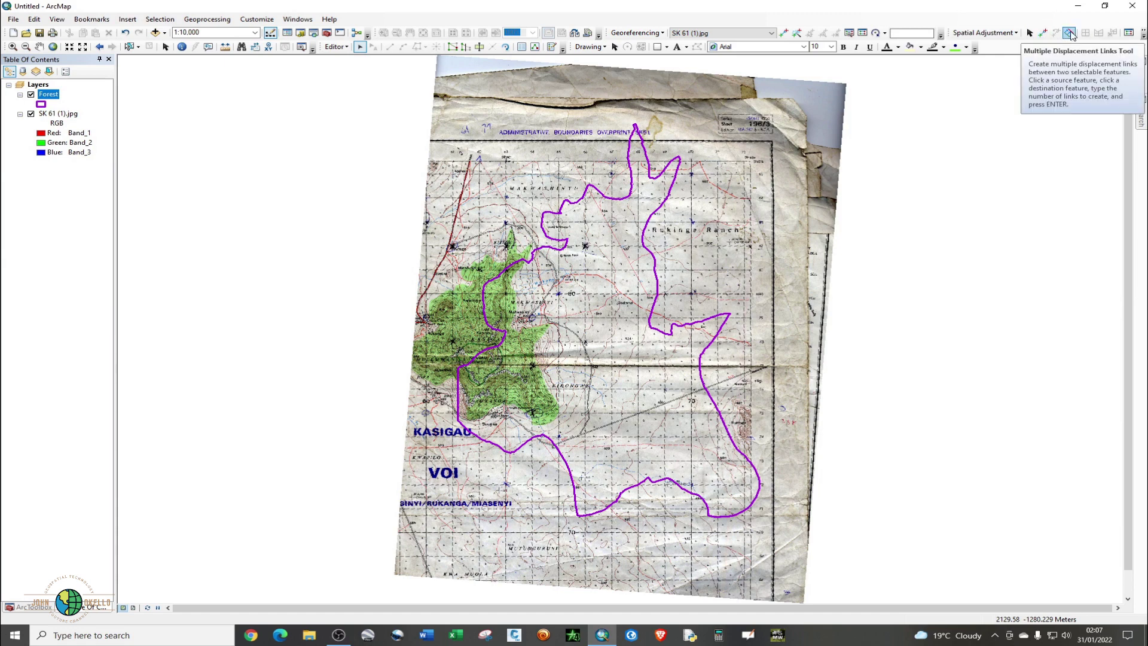
{"action": "left_click", "coordinate": [1030, 34]}
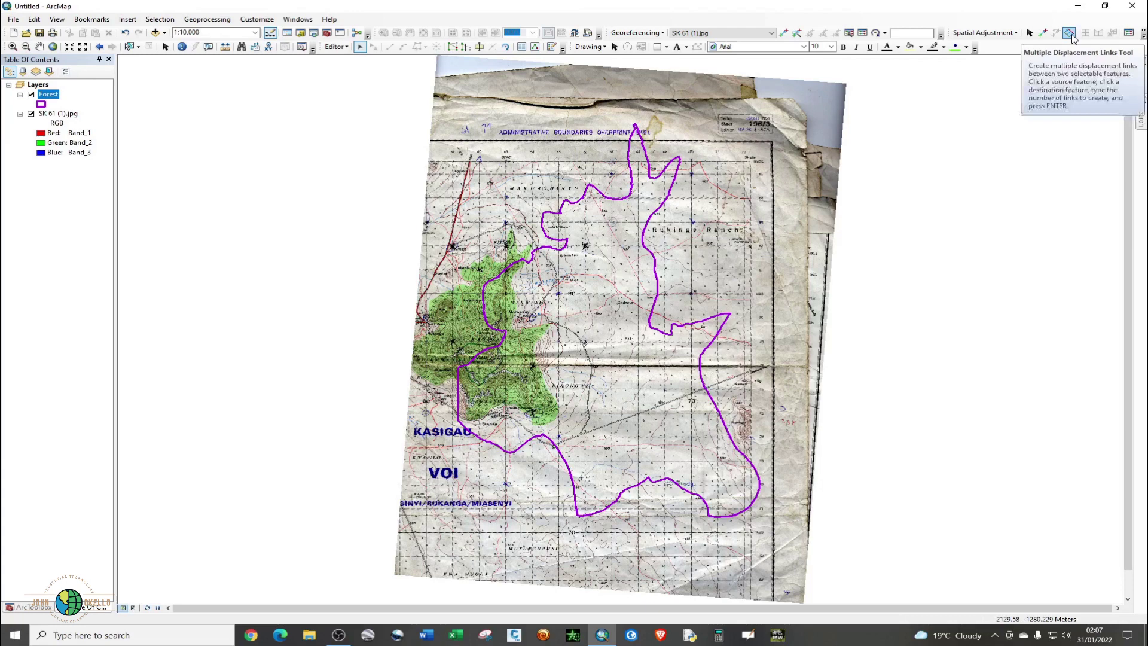
{"action": "left_click", "coordinate": [1014, 34]}
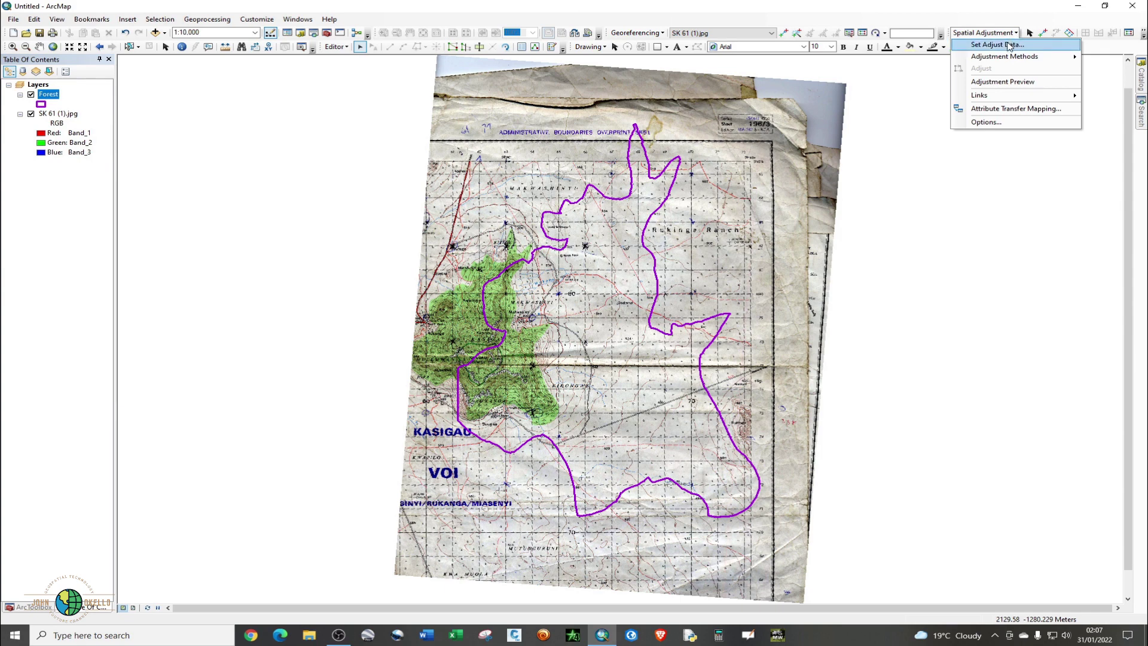
{"action": "left_click", "coordinate": [998, 45]}
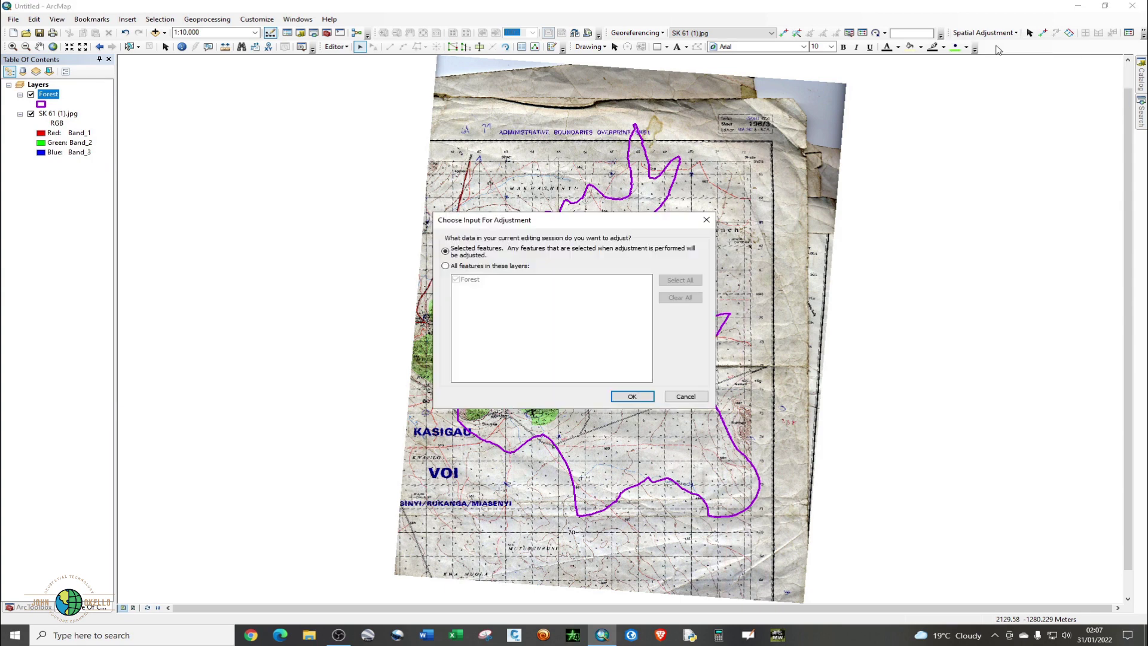
{"action": "left_click", "coordinate": [446, 266]}
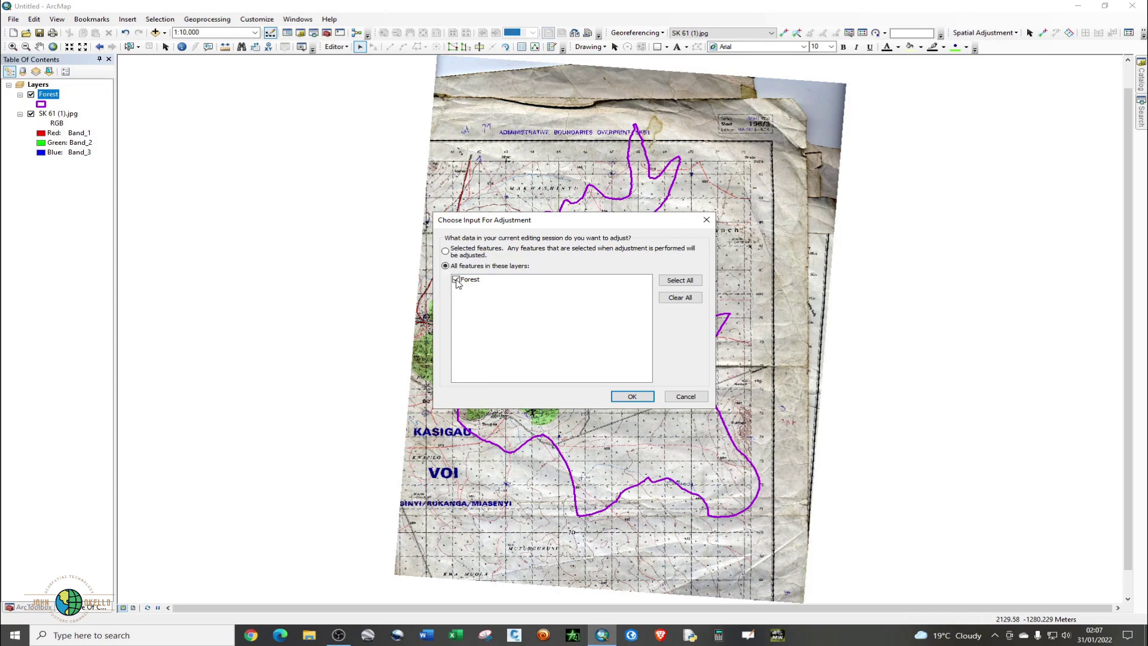
{"action": "left_click", "coordinate": [642, 398]}
Step: Choose Transformation - Similarity as the spatial adjustment method
{"action": "left_click", "coordinate": [1012, 33]}
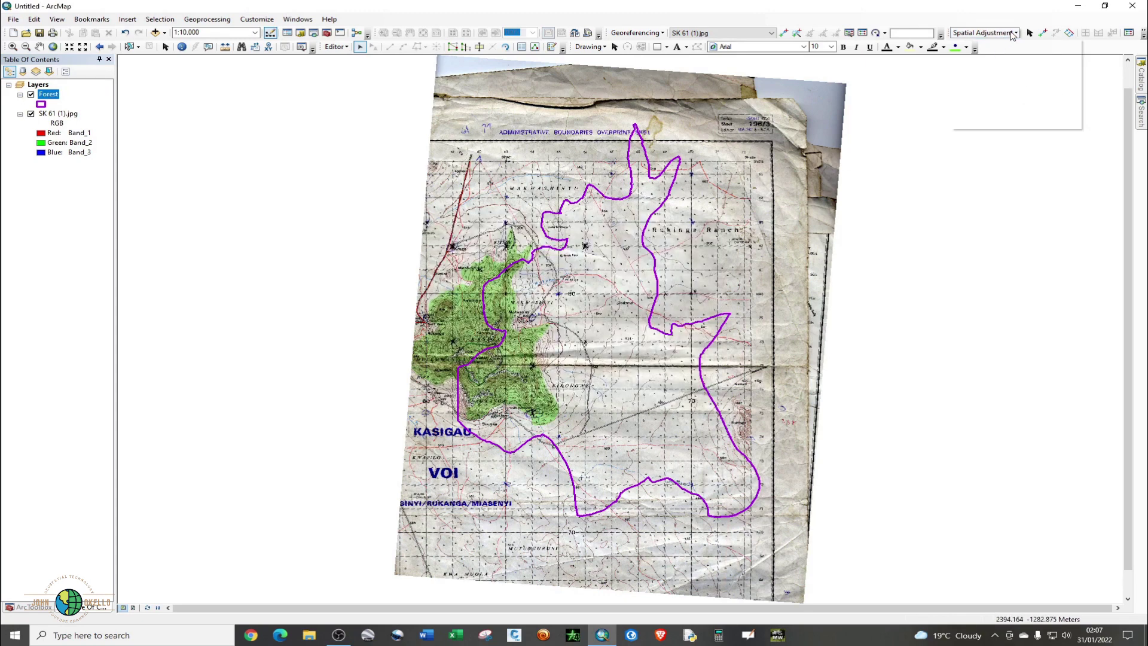
{"action": "mouse_move", "coordinate": [1016, 59]}
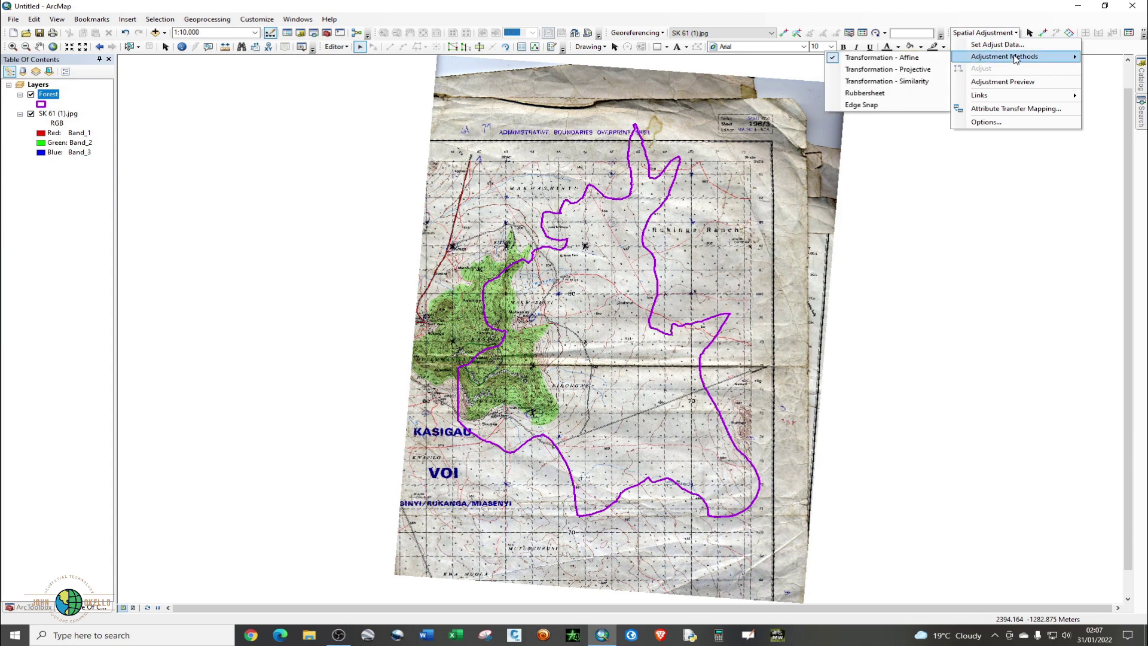
{"action": "left_click", "coordinate": [886, 81]}
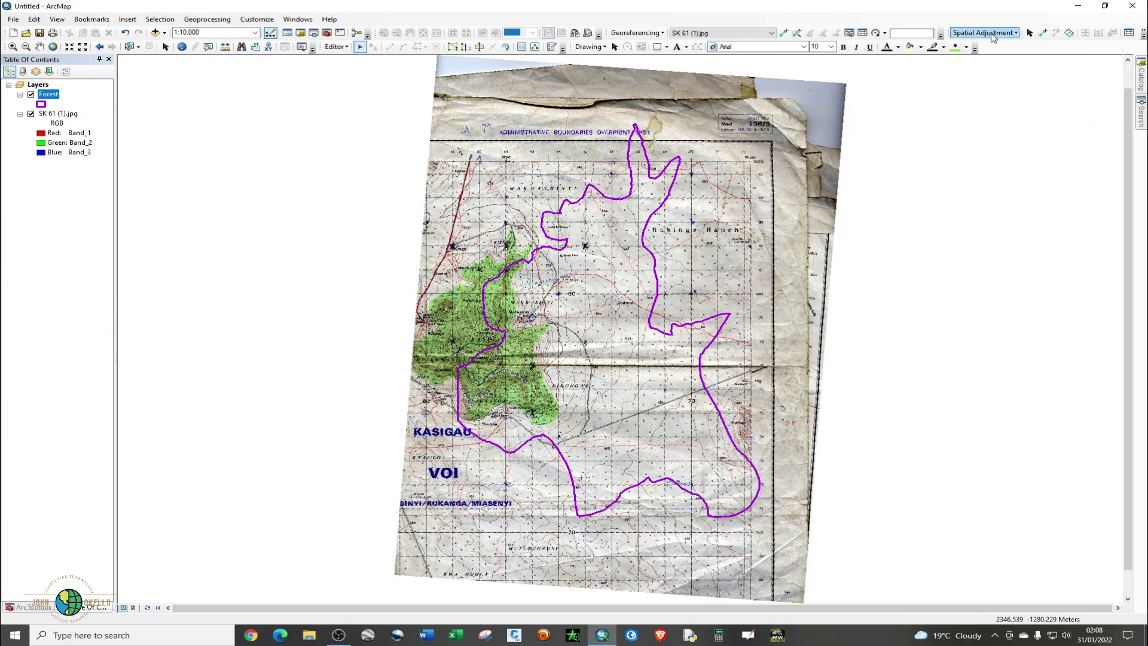
Step: Create a displacement link from the Forest outline's northeastern tip vertex to the matching green forest tip east of Kitege on the scan
{"action": "left_click", "coordinate": [1043, 35]}
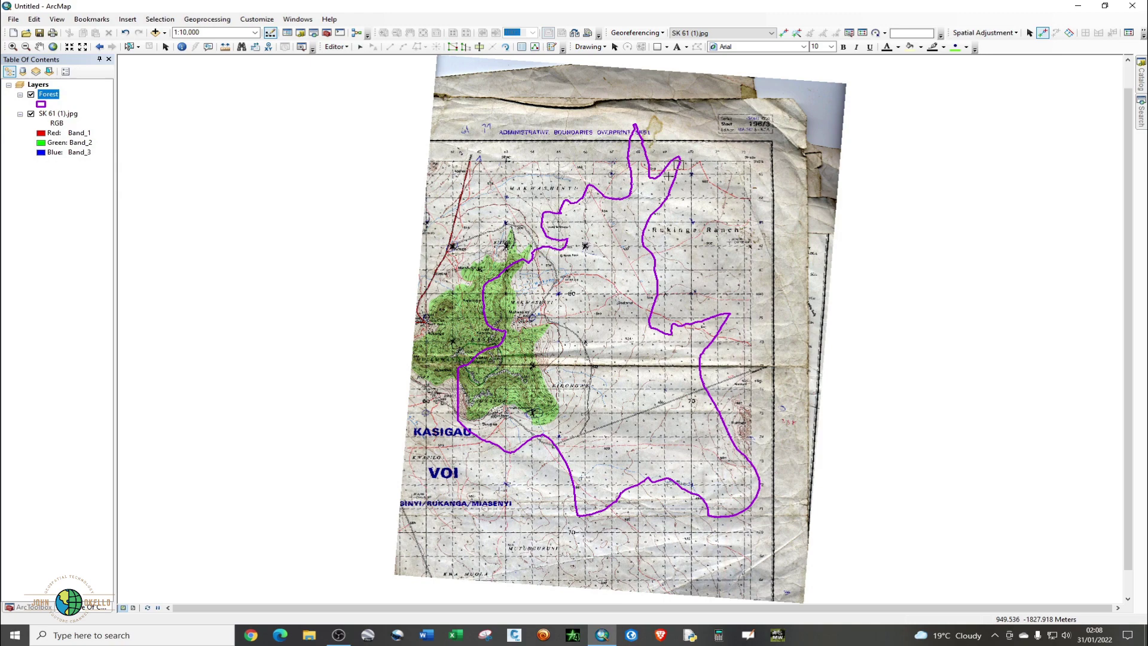
{"action": "scroll", "coordinate": [489, 224], "scroll_direction": "up", "scroll_amount": 1}
{"action": "scroll", "coordinate": [489, 225], "scroll_direction": "down", "scroll_amount": 3}
{"action": "scroll", "coordinate": [679, 156], "scroll_direction": "up", "scroll_amount": 2}
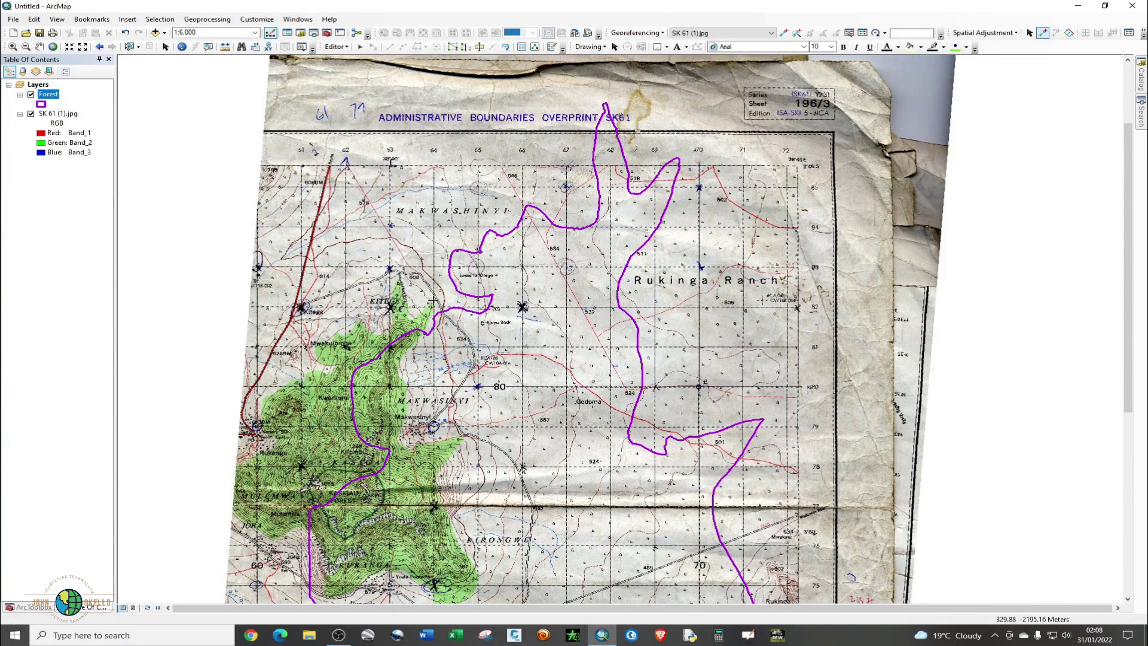
{"action": "scroll", "coordinate": [685, 145], "scroll_direction": "up", "scroll_amount": 1}
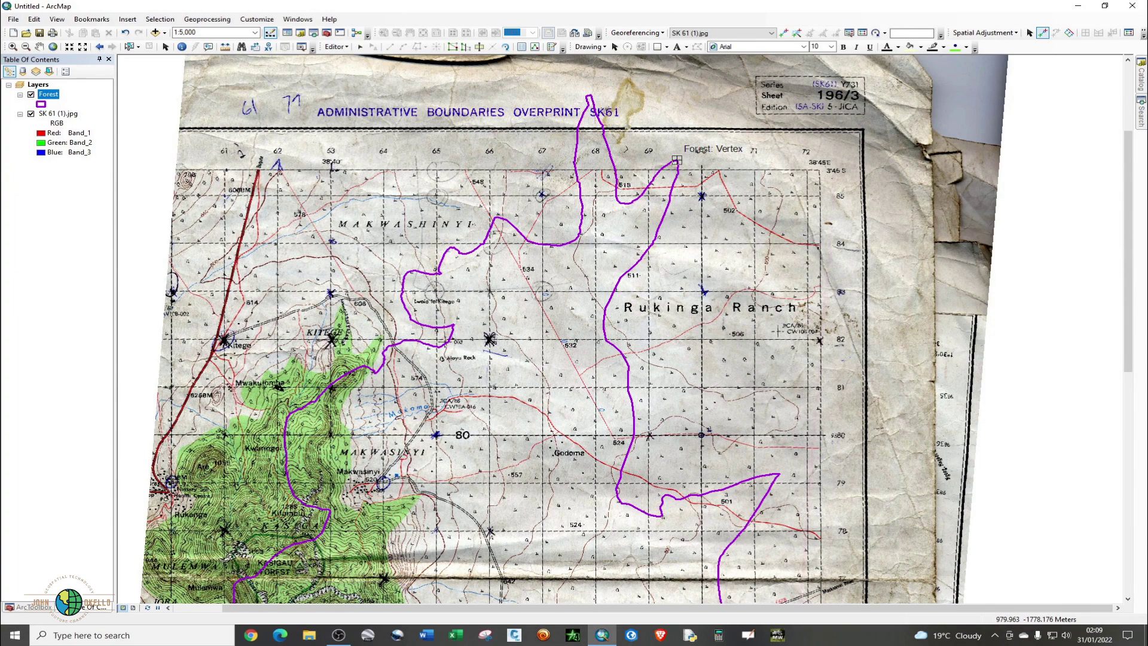
{"action": "left_click", "coordinate": [676, 160]}
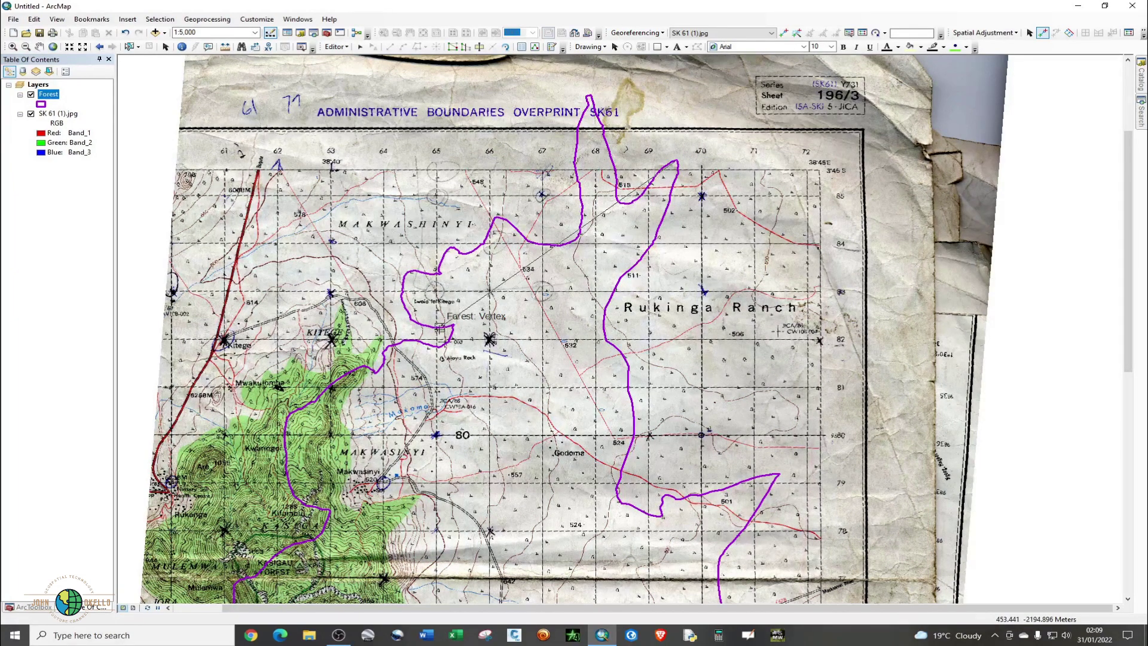
{"action": "scroll", "coordinate": [355, 349], "scroll_direction": "up", "scroll_amount": 2}
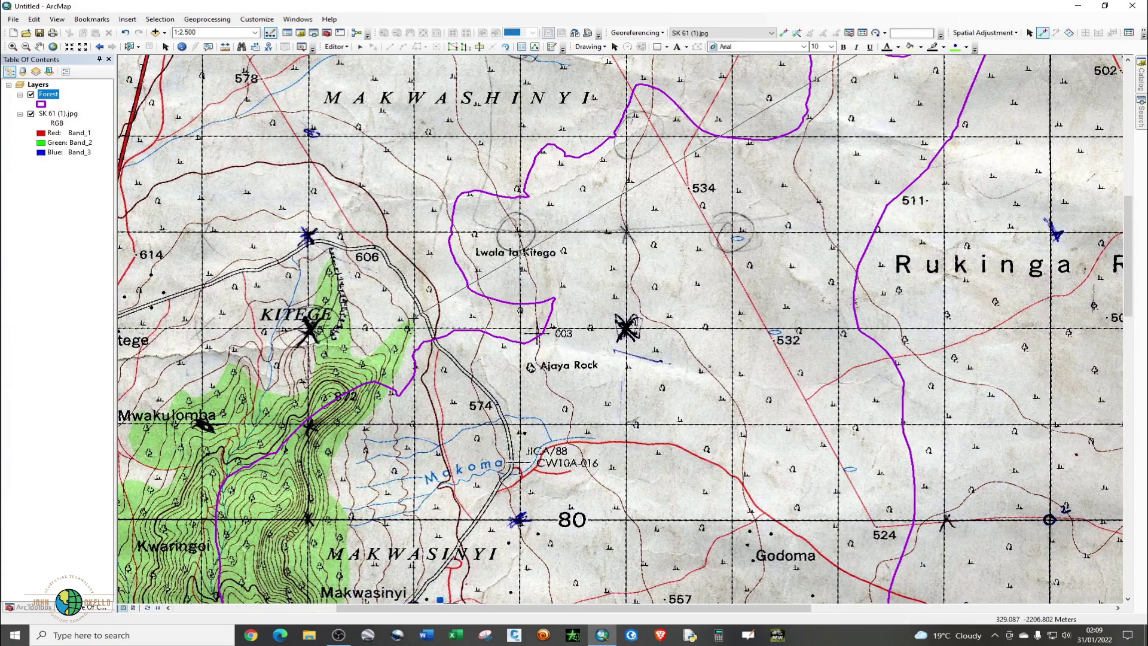
{"action": "left_click", "coordinate": [413, 318]}
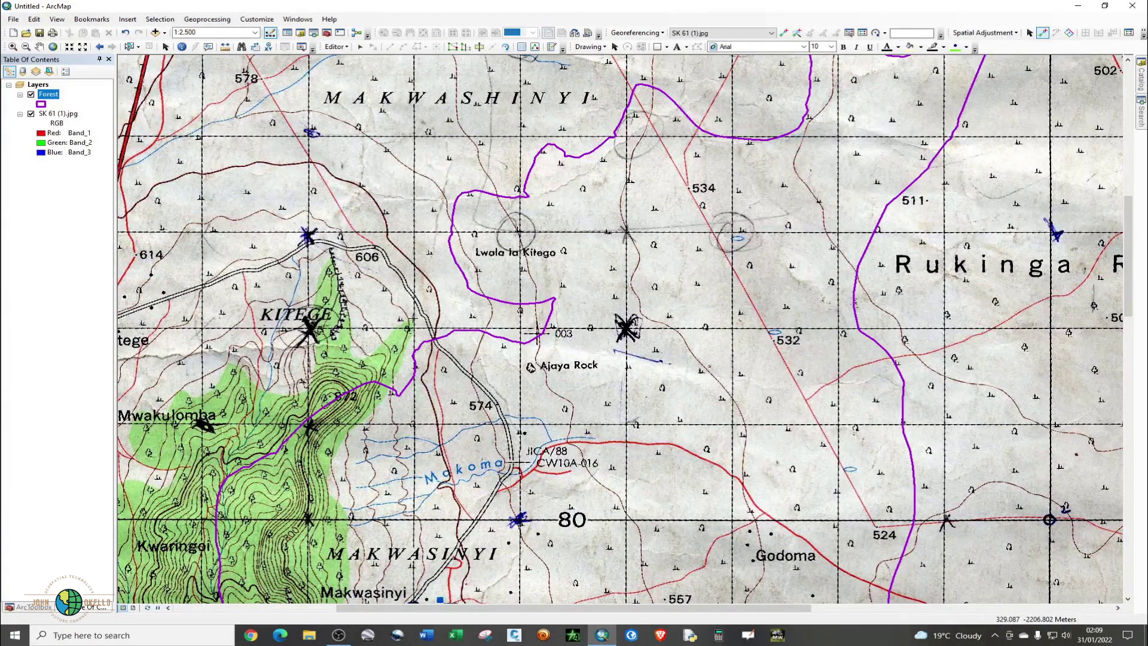
Step: Create a displacement link from the Forest outline's pointed eastern vertex to the matching green forest tip southeast of Makwasinyi on the scan
{"action": "scroll", "coordinate": [416, 317], "scroll_direction": "down", "scroll_amount": 2}
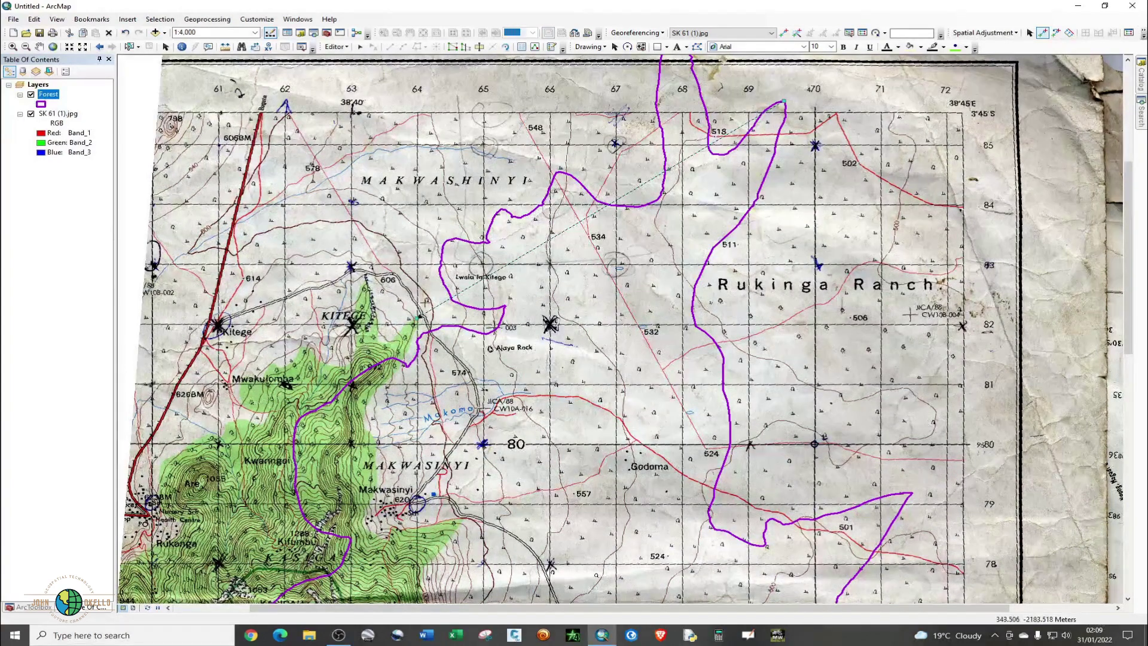
{"action": "scroll", "coordinate": [422, 265], "scroll_direction": "down", "scroll_amount": 1}
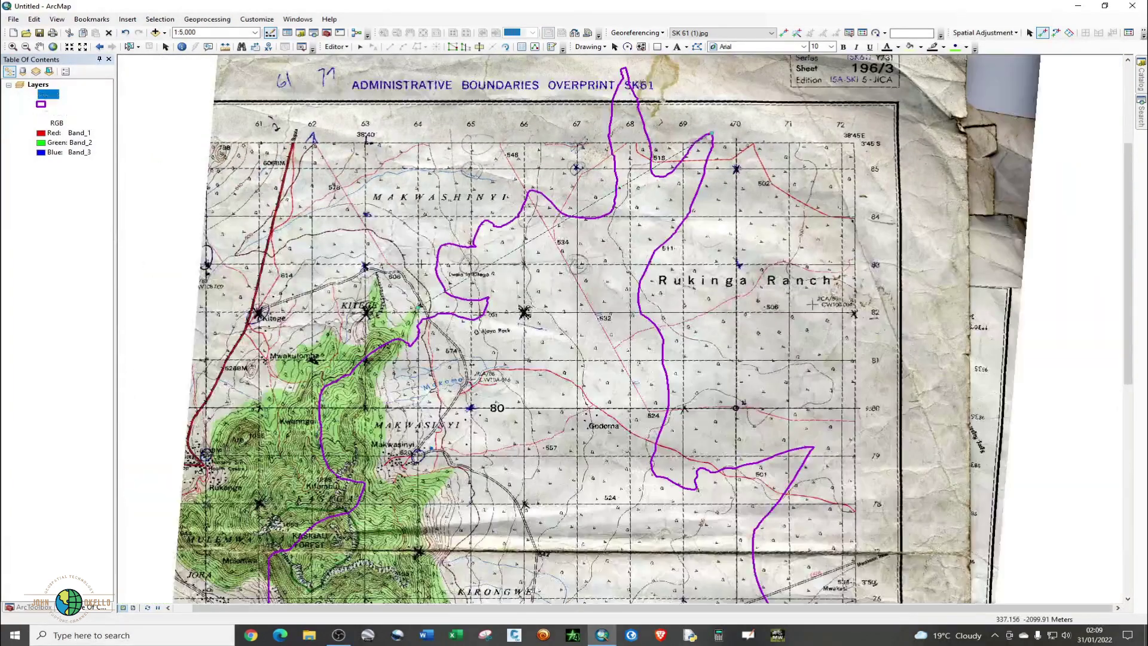
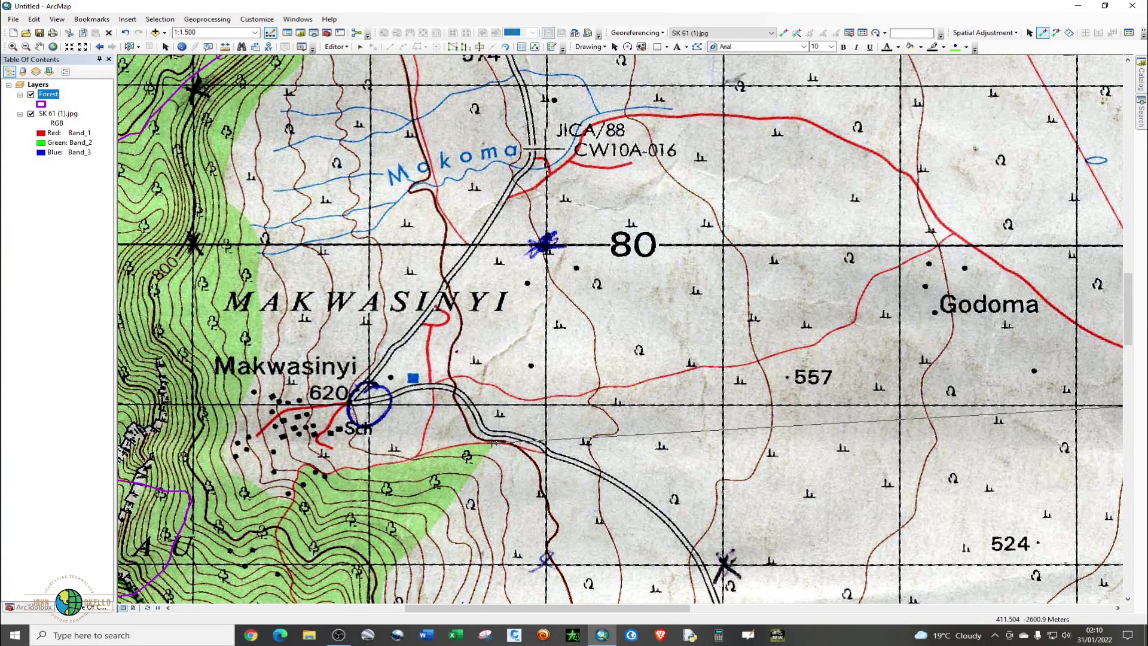
{"action": "scroll", "coordinate": [494, 425], "scroll_direction": "down", "scroll_amount": 2}
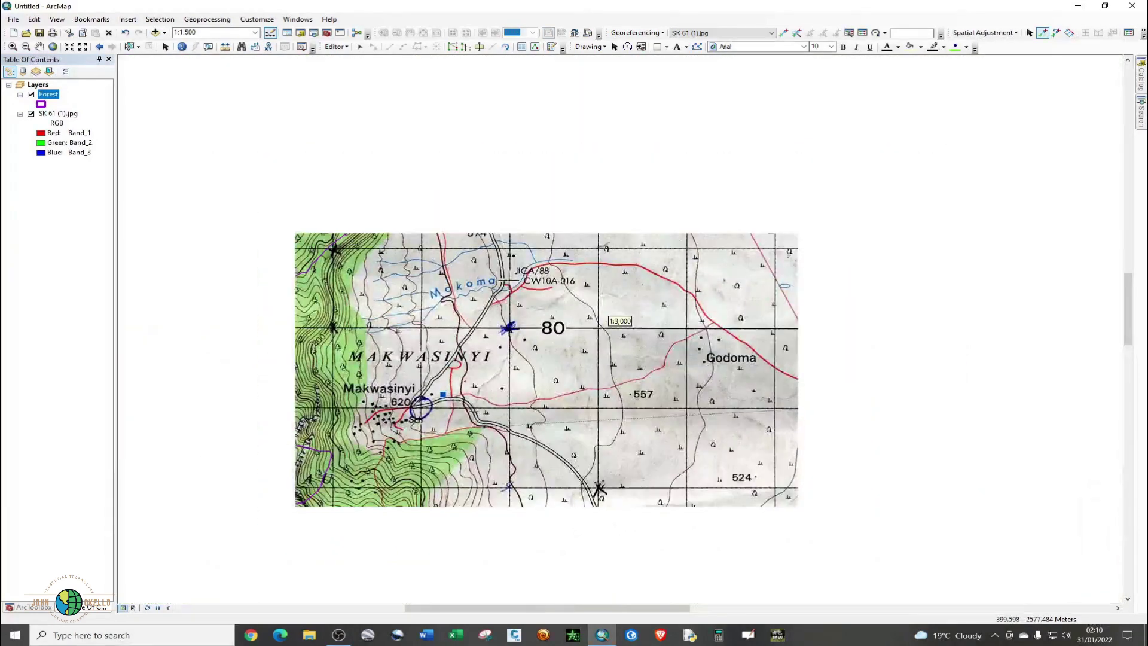
{"action": "scroll", "coordinate": [482, 420], "scroll_direction": "down", "scroll_amount": 1}
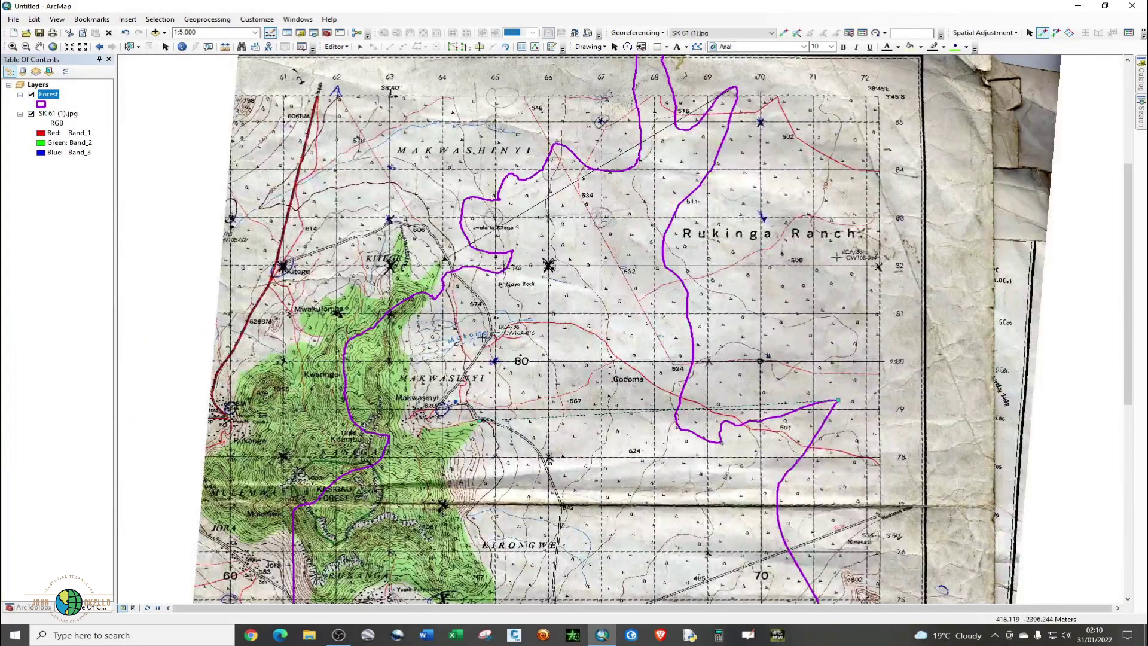
Step: Create a displacement link from the Forest outline's southernmost corner vertex to the matching green forest corner west of Bungule on the scan
{"action": "scroll", "coordinate": [483, 337], "scroll_direction": "down", "scroll_amount": 1}
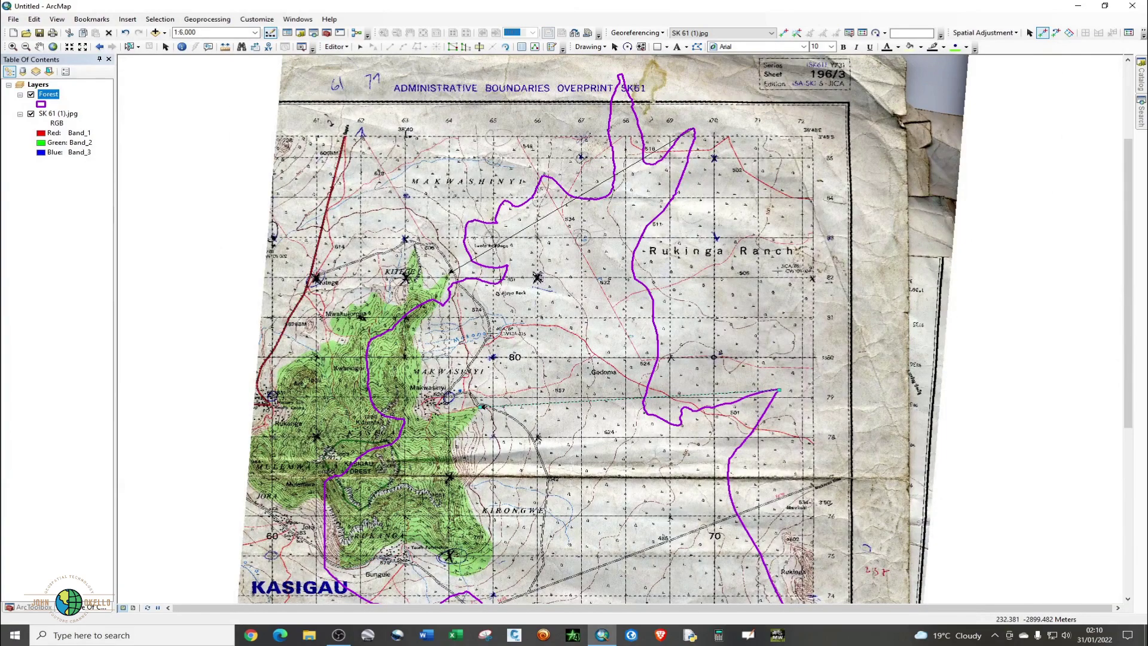
{"action": "scroll", "coordinate": [596, 371], "scroll_direction": "down", "scroll_amount": 2}
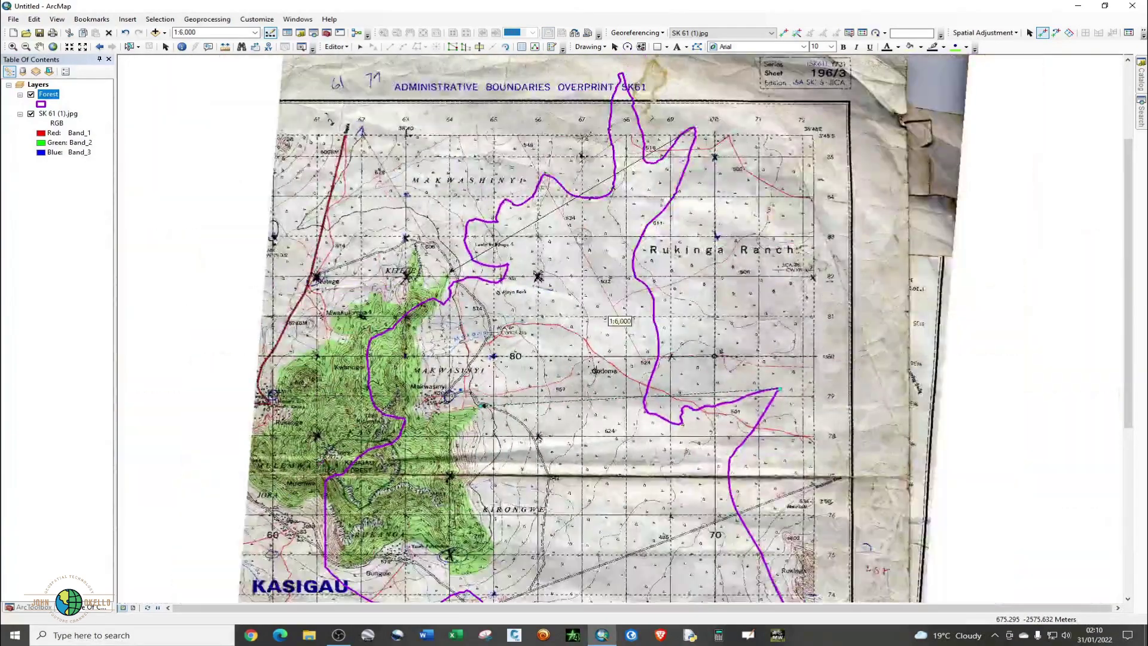
{"action": "scroll", "coordinate": [544, 386], "scroll_direction": "down", "scroll_amount": 1}
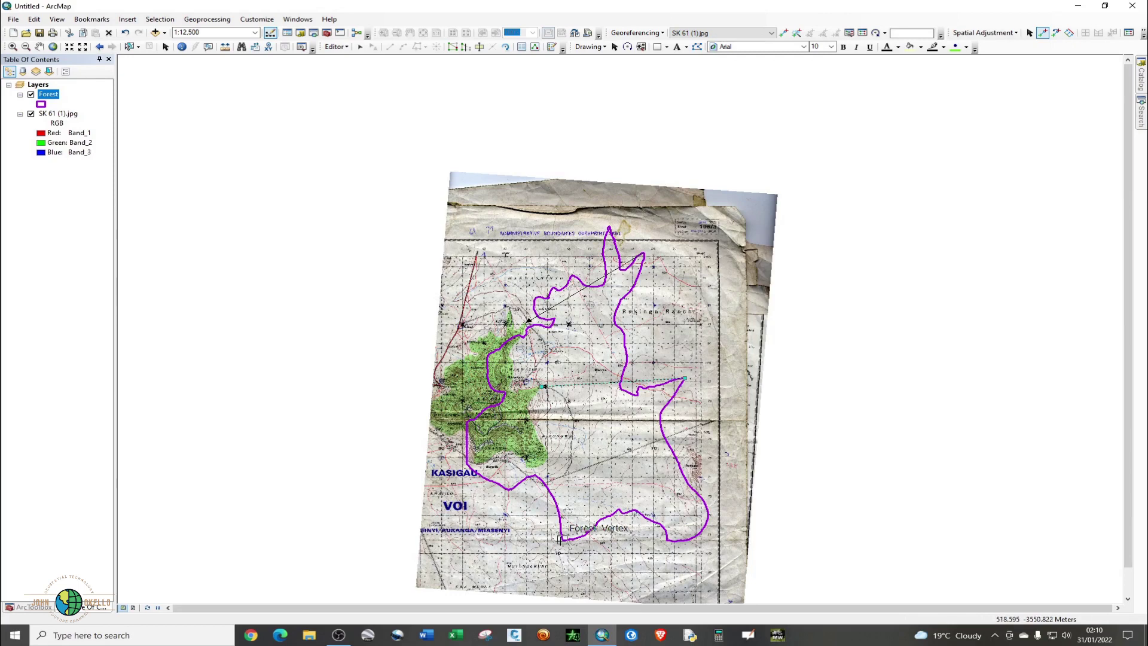
{"action": "scroll", "coordinate": [562, 540], "scroll_direction": "down", "scroll_amount": 1}
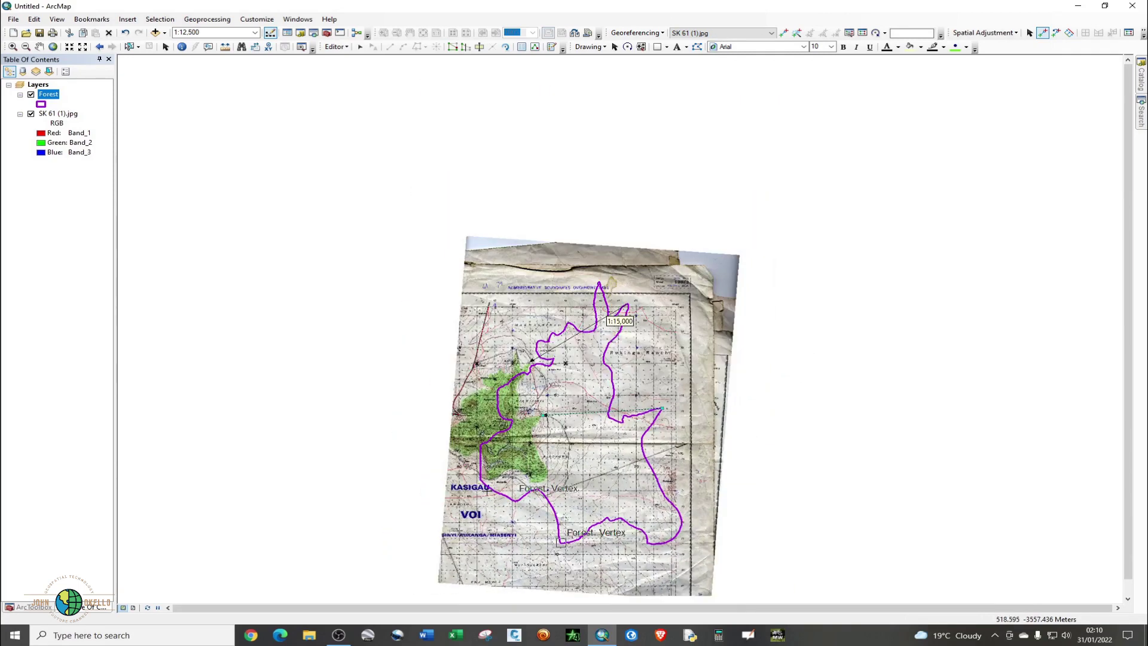
{"action": "scroll", "coordinate": [536, 541], "scroll_direction": "up", "scroll_amount": 4}
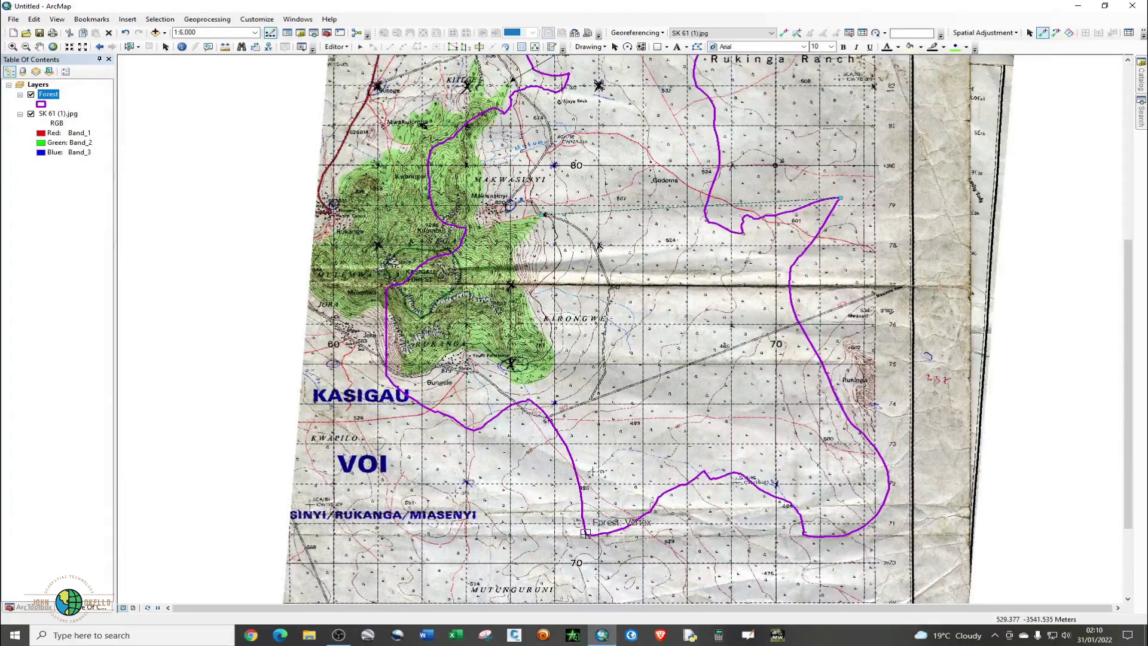
{"action": "scroll", "coordinate": [375, 375], "scroll_direction": "up", "scroll_amount": 3}
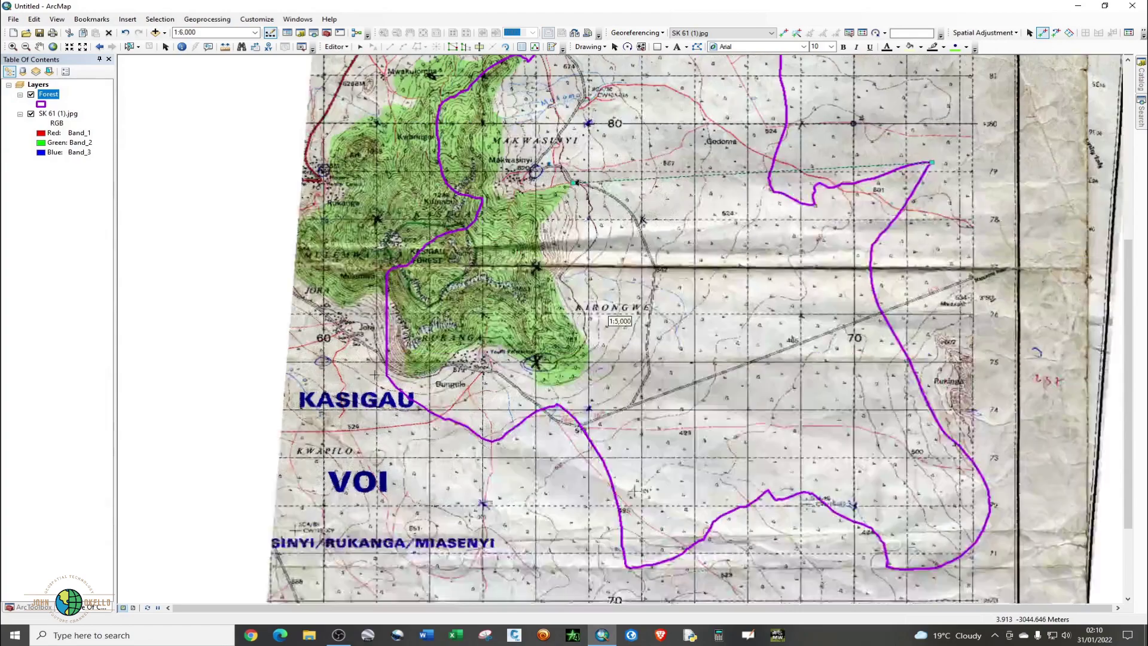
{"action": "scroll", "coordinate": [375, 374], "scroll_direction": "up", "scroll_amount": 2}
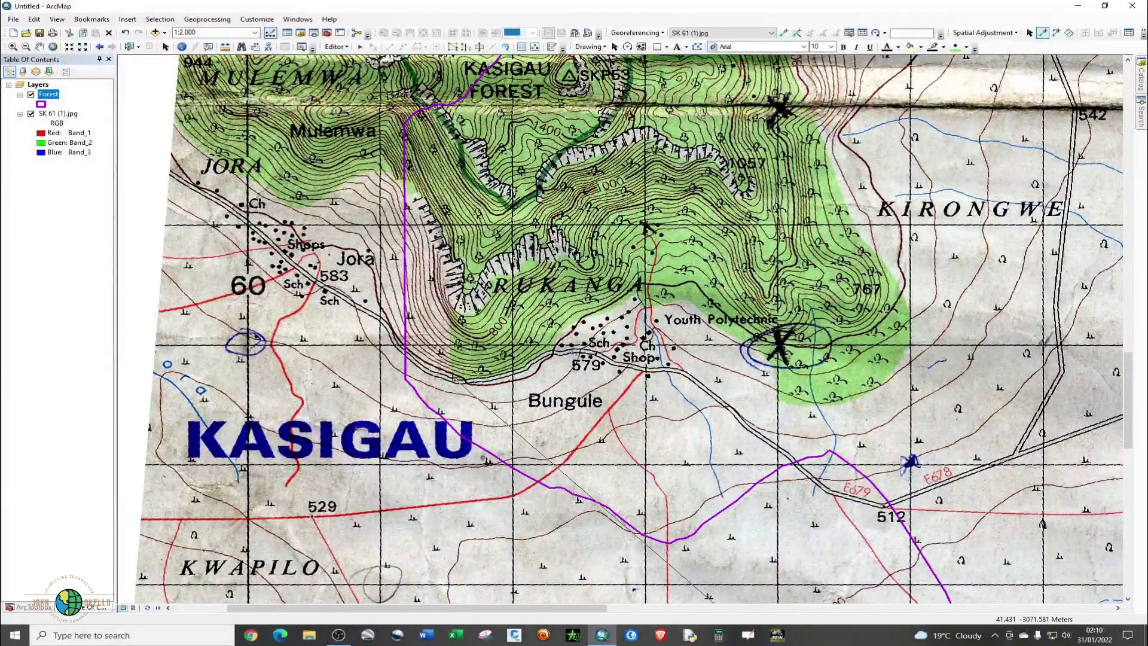
Step: Create a displacement link from the Forest outline's southwestern bend vertex to the green forest's western edge near Jora on the scan
{"action": "scroll", "coordinate": [651, 470], "scroll_direction": "down", "scroll_amount": 1}
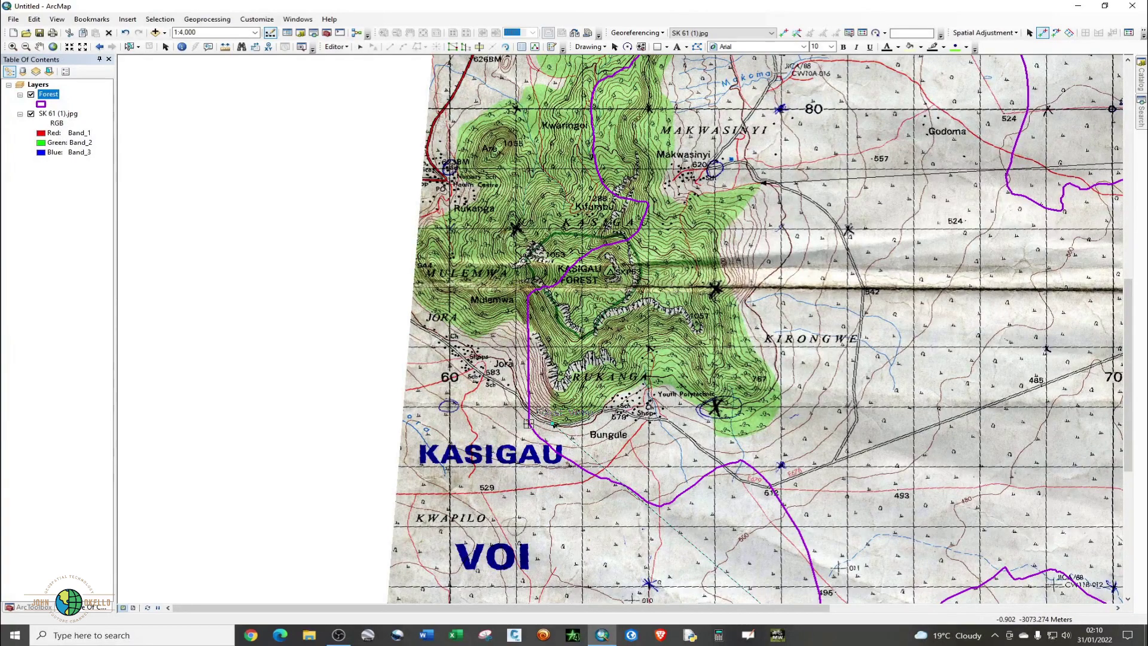
{"action": "scroll", "coordinate": [385, 285], "scroll_direction": "down", "scroll_amount": 1}
{"action": "scroll", "coordinate": [385, 285], "scroll_direction": "up", "scroll_amount": 1}
{"action": "scroll", "coordinate": [384, 285], "scroll_direction": "up", "scroll_amount": 1}
{"action": "scroll", "coordinate": [384, 283], "scroll_direction": "down", "scroll_amount": 2}
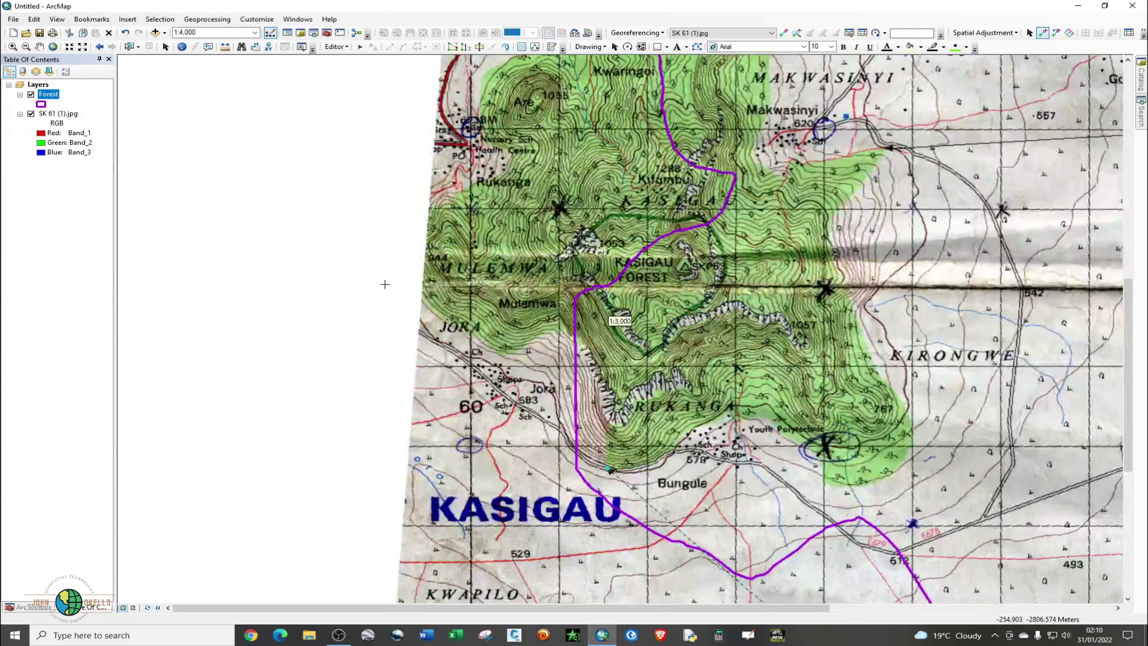
{"action": "scroll", "coordinate": [415, 272], "scroll_direction": "down", "scroll_amount": 2}
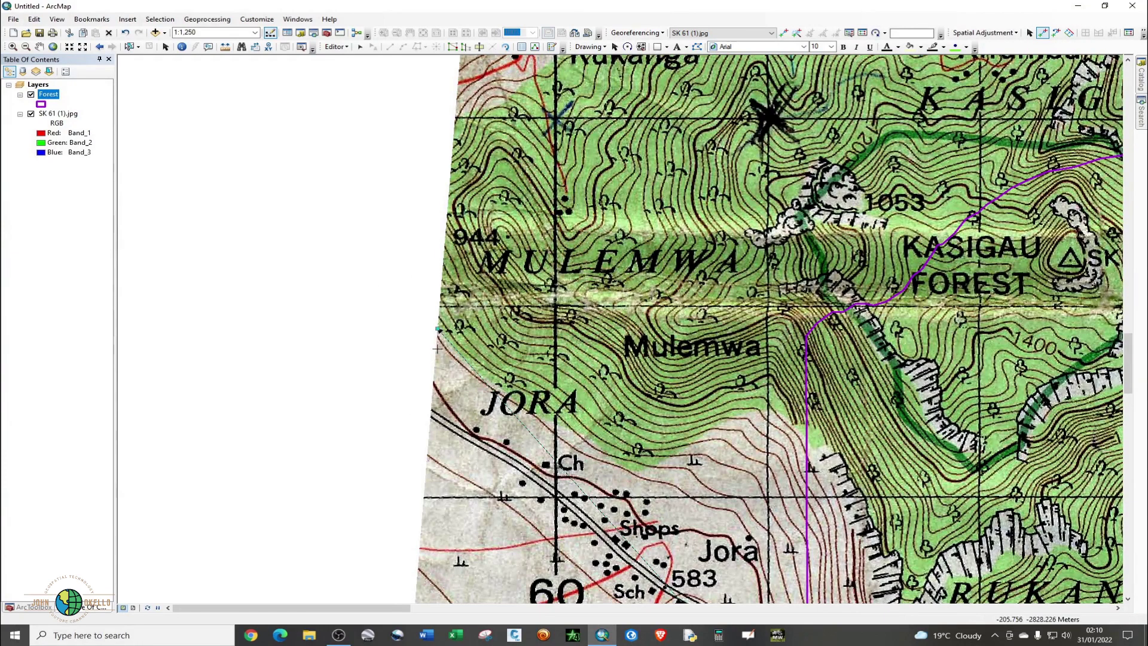
{"action": "scroll", "coordinate": [282, 349], "scroll_direction": "down", "scroll_amount": 2}
{"action": "scroll", "coordinate": [266, 348], "scroll_direction": "up", "scroll_amount": 3}
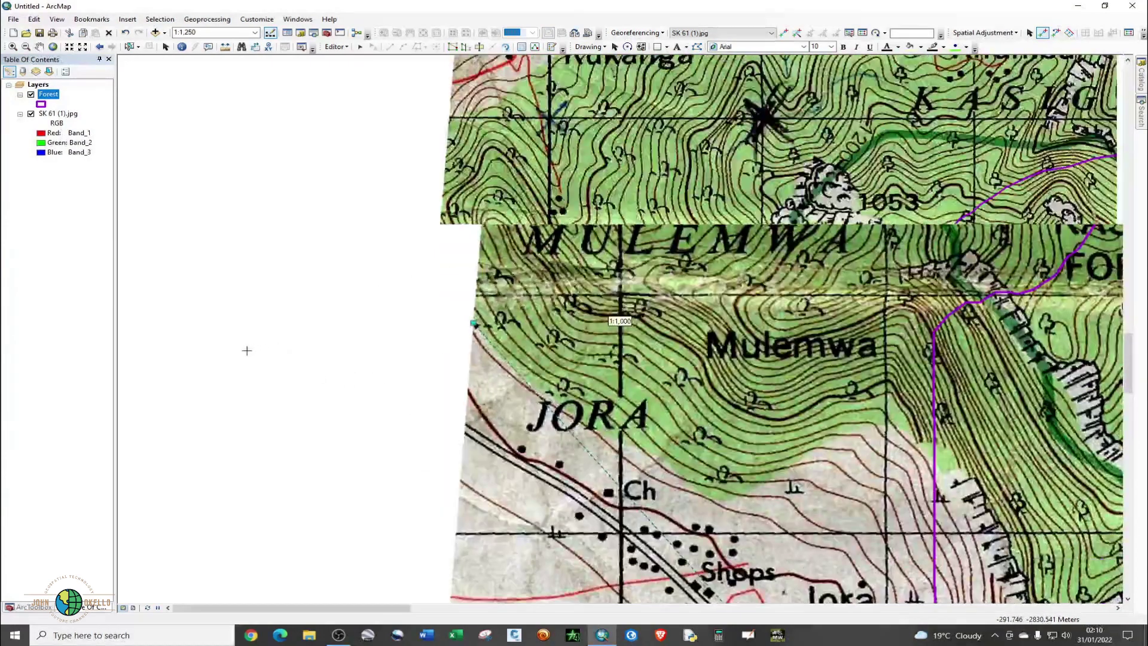
Step: Run the spatial adjustment on the Forest layer with the created displacement links
{"action": "scroll", "coordinate": [266, 367], "scroll_direction": "up", "scroll_amount": 2}
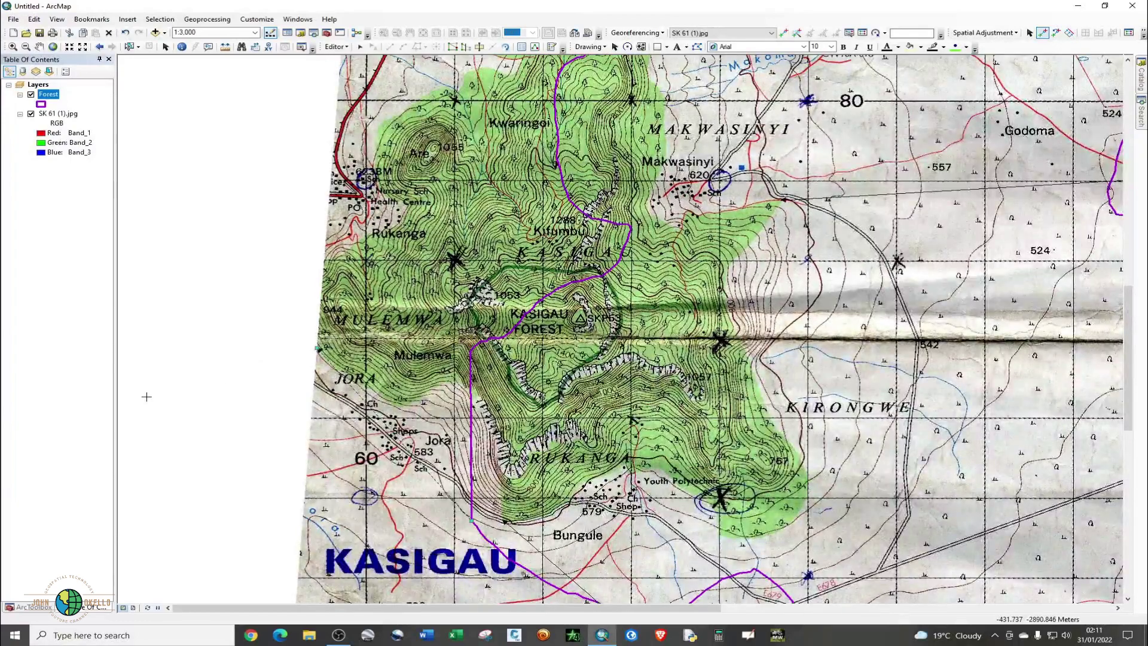
{"action": "scroll", "coordinate": [165, 399], "scroll_direction": "up", "scroll_amount": 1}
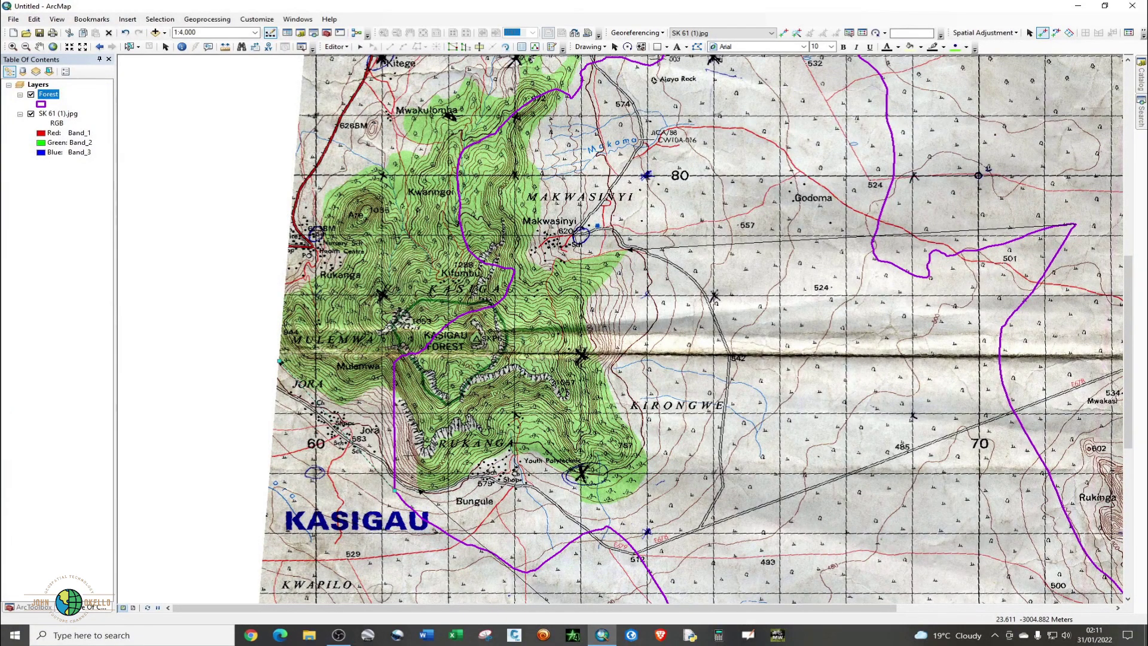
{"action": "scroll", "coordinate": [369, 459], "scroll_direction": "up", "scroll_amount": 1}
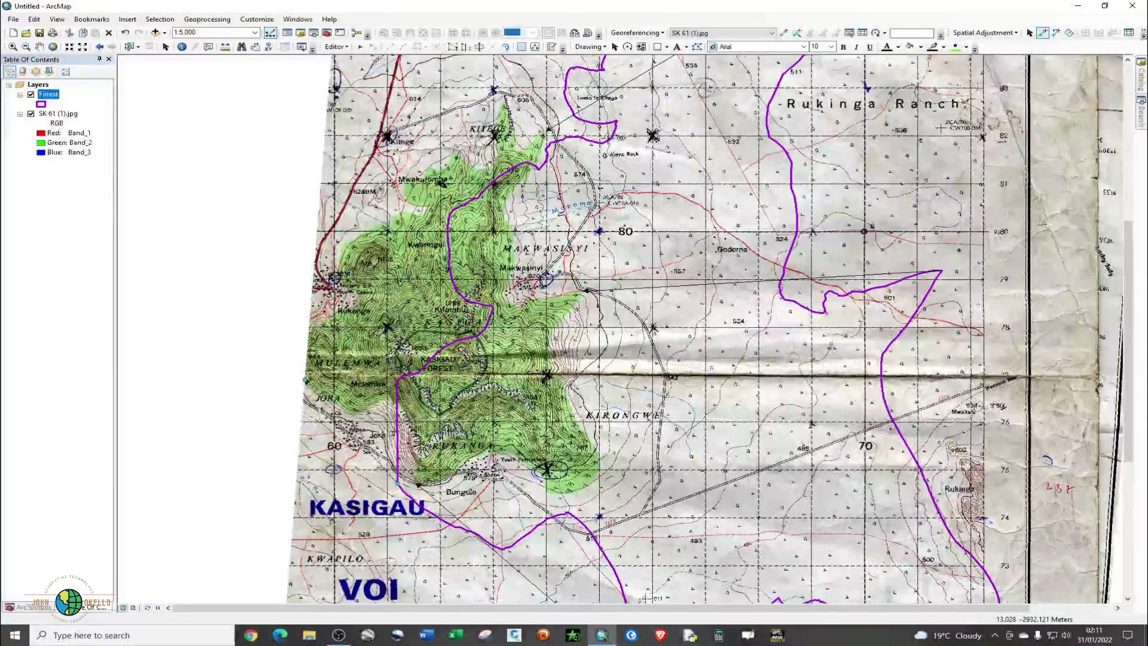
{"action": "scroll", "coordinate": [388, 435], "scroll_direction": "up", "scroll_amount": 1}
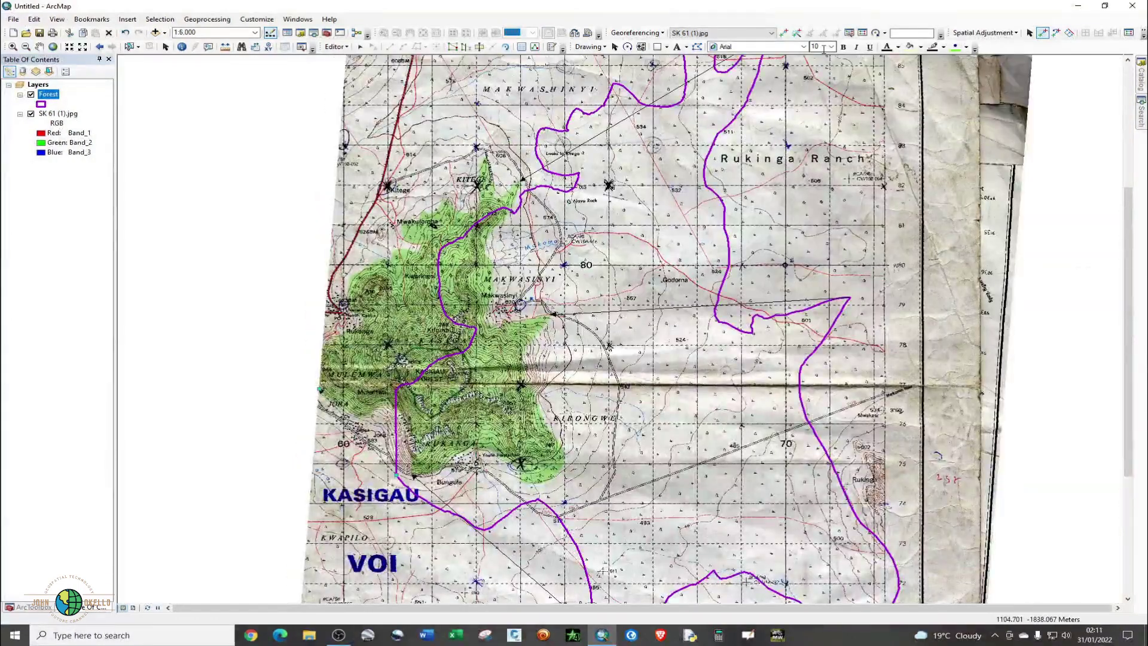
{"action": "left_click", "coordinate": [1016, 34]}
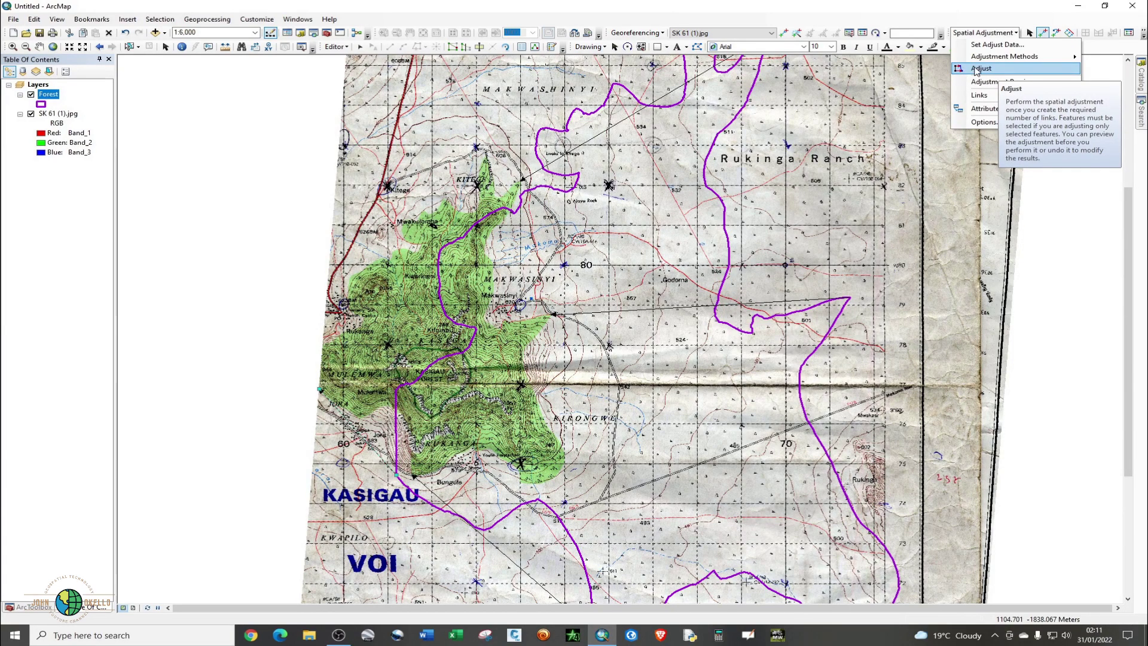
{"action": "left_click", "coordinate": [981, 68]}
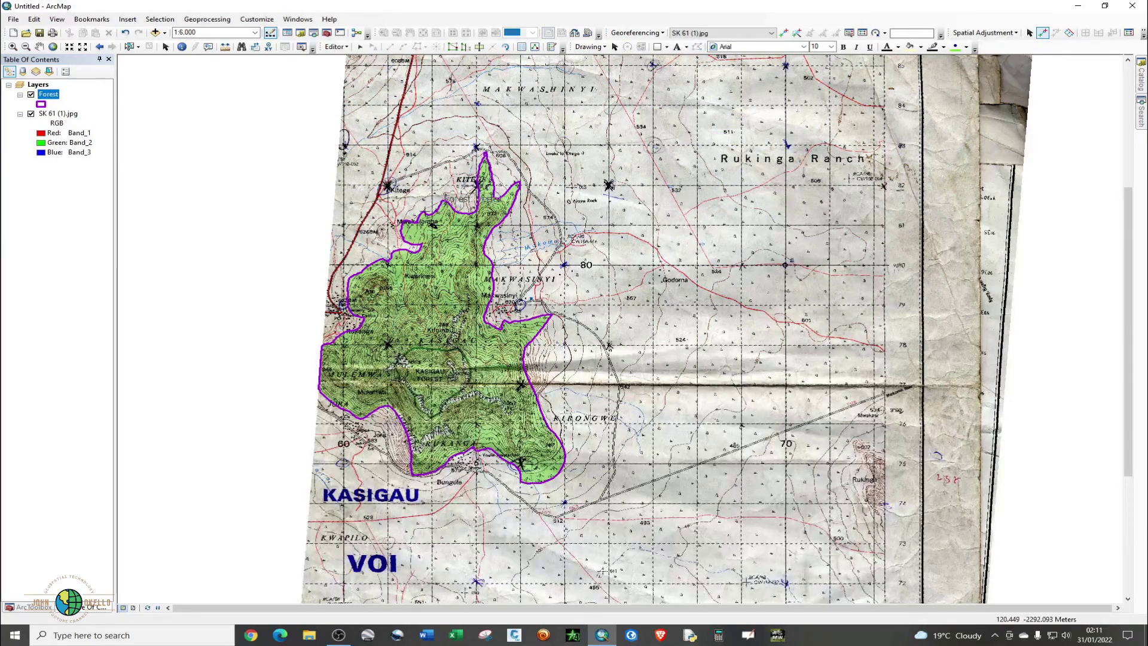
Step: Check the adjusted Forest outline against the scanned forest, save the edits and stop editing
{"action": "scroll", "coordinate": [378, 216], "scroll_direction": "up", "scroll_amount": 2}
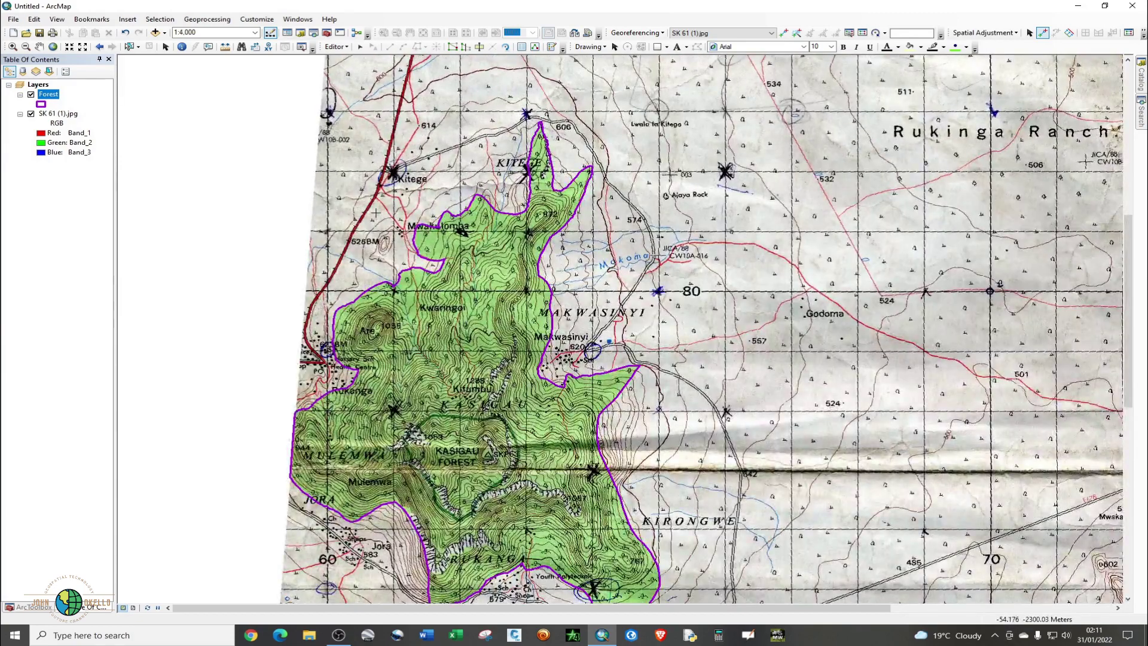
{"action": "scroll", "coordinate": [859, 274], "scroll_direction": "down", "scroll_amount": 1}
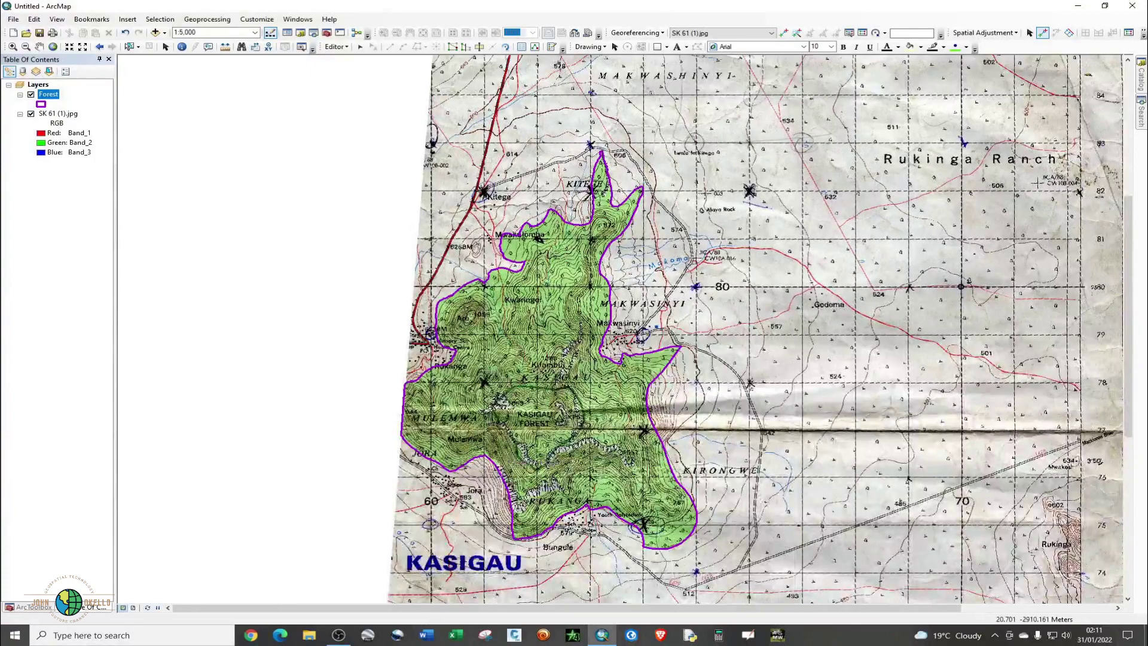
{"action": "scroll", "coordinate": [524, 553], "scroll_direction": "up", "scroll_amount": 1}
{"action": "scroll", "coordinate": [523, 553], "scroll_direction": "up", "scroll_amount": 1}
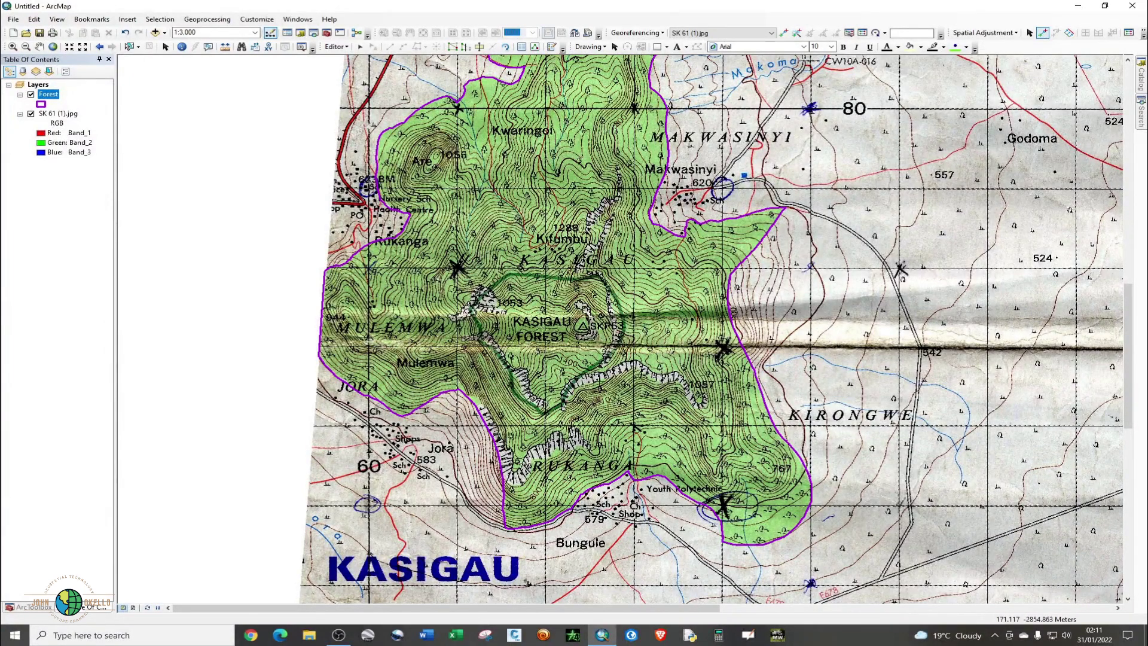
{"action": "scroll", "coordinate": [527, 383], "scroll_direction": "up", "scroll_amount": 2}
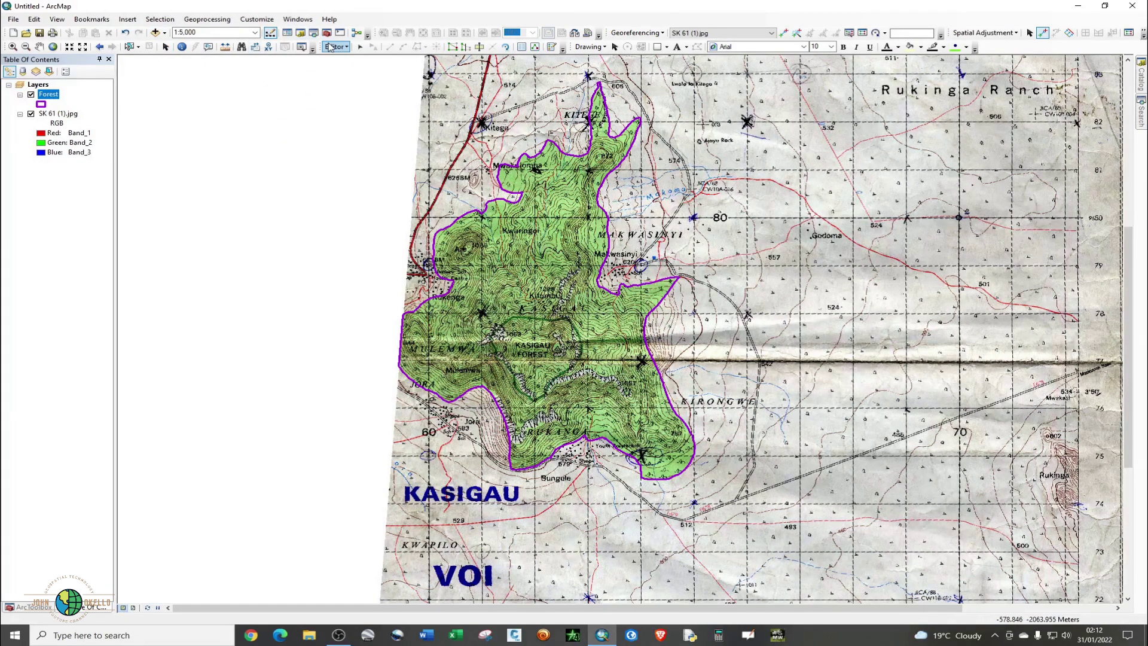
{"action": "left_click", "coordinate": [345, 47]}
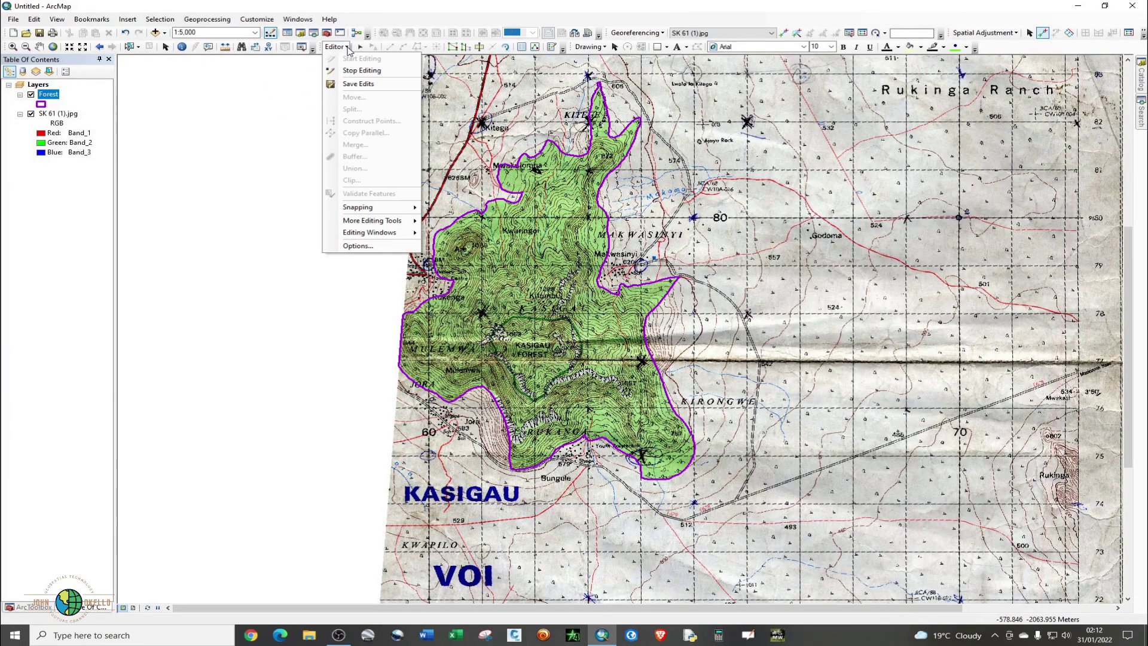
{"action": "left_click", "coordinate": [357, 84]}
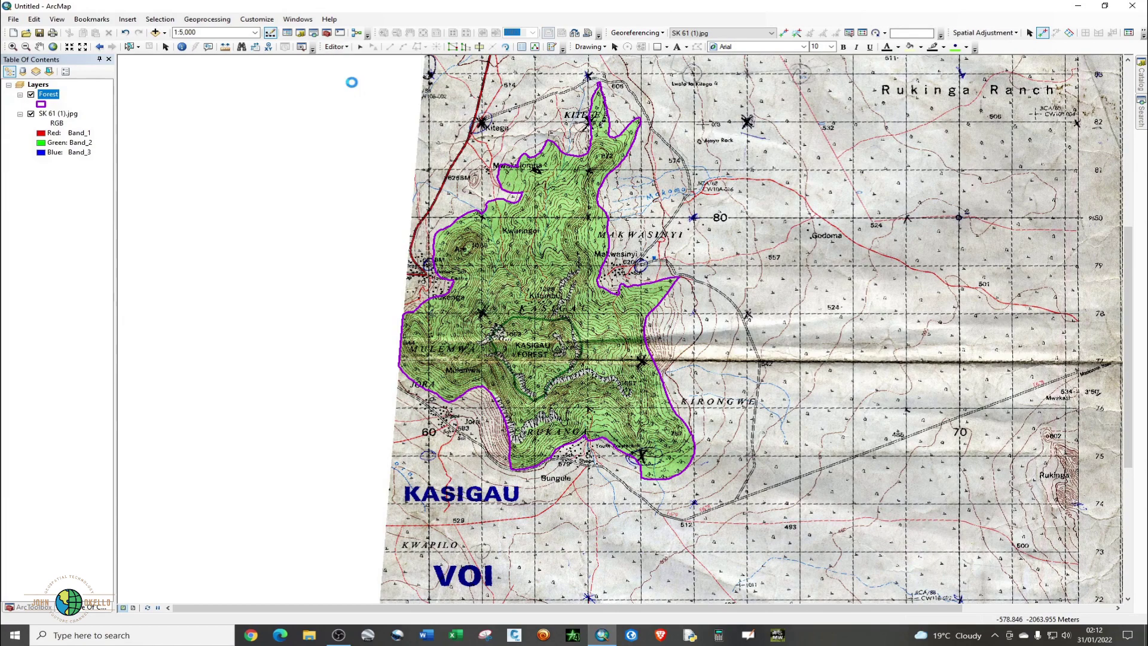
{"action": "left_click", "coordinate": [345, 48]}
{"action": "left_click", "coordinate": [350, 70]}
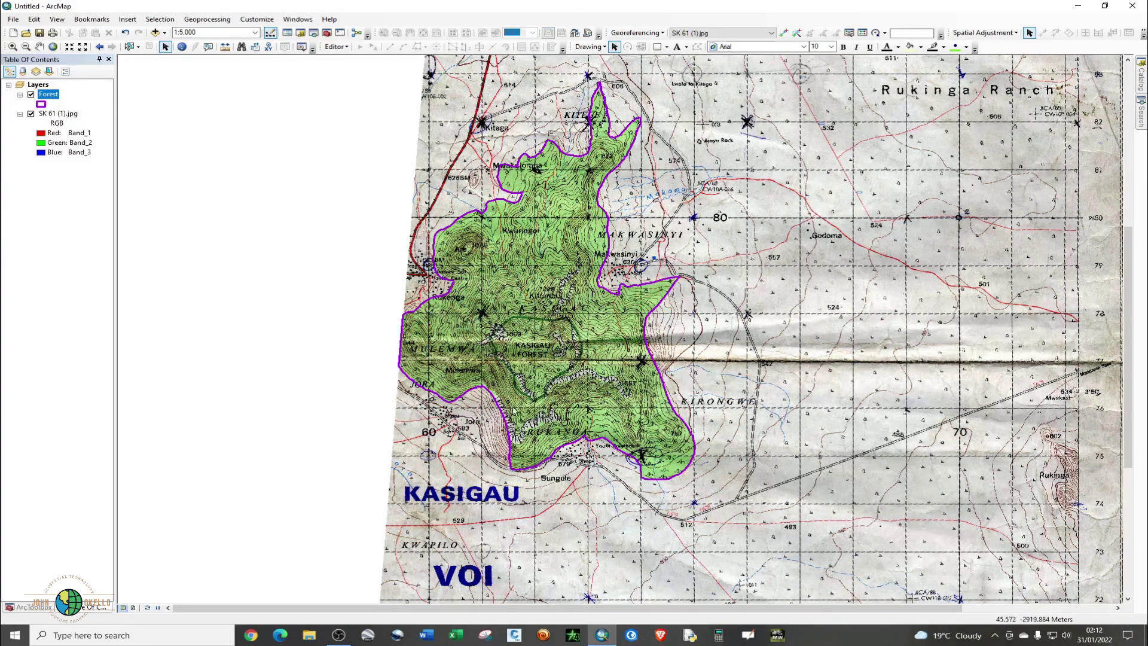
Step: Define the Forest layer's projection as Arc 1960 UTM Zone 37S with the Define Projection tool
{"action": "scroll", "coordinate": [183, 397], "scroll_direction": "up", "scroll_amount": 1}
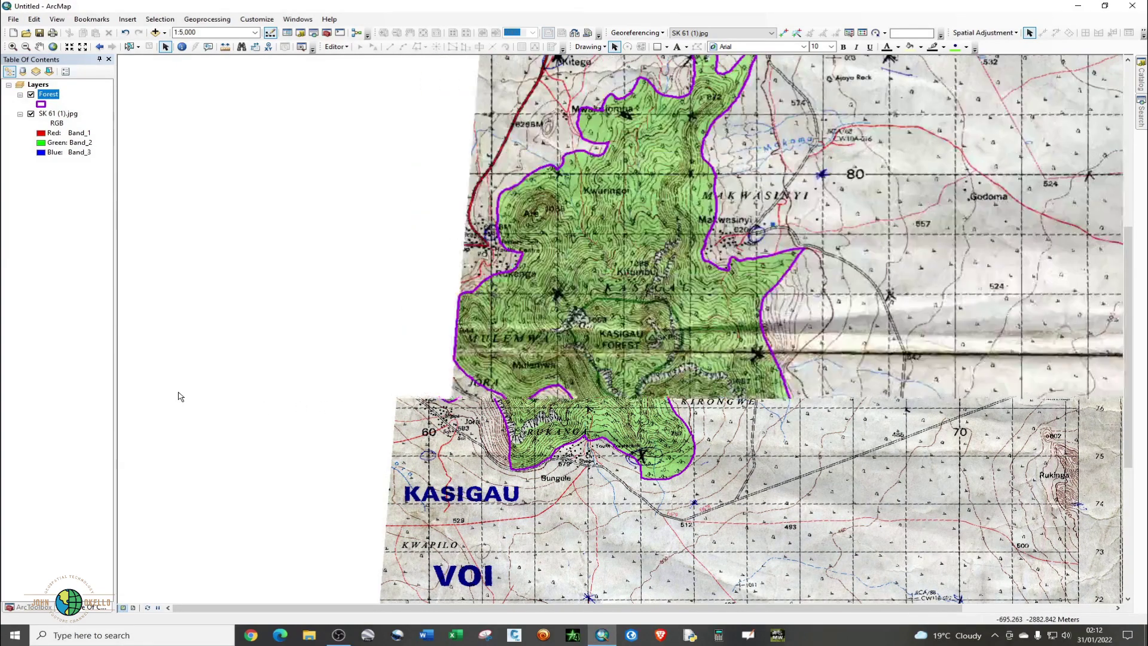
{"action": "scroll", "coordinate": [146, 402], "scroll_direction": "down", "scroll_amount": 3}
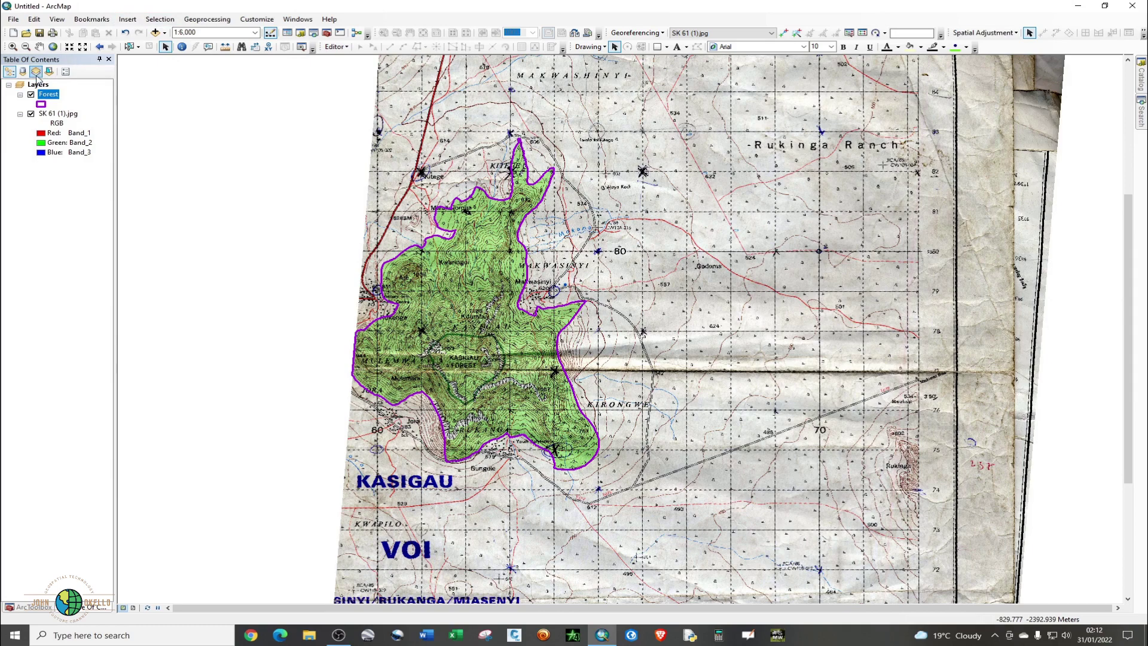
{"action": "left_click", "coordinate": [326, 33]}
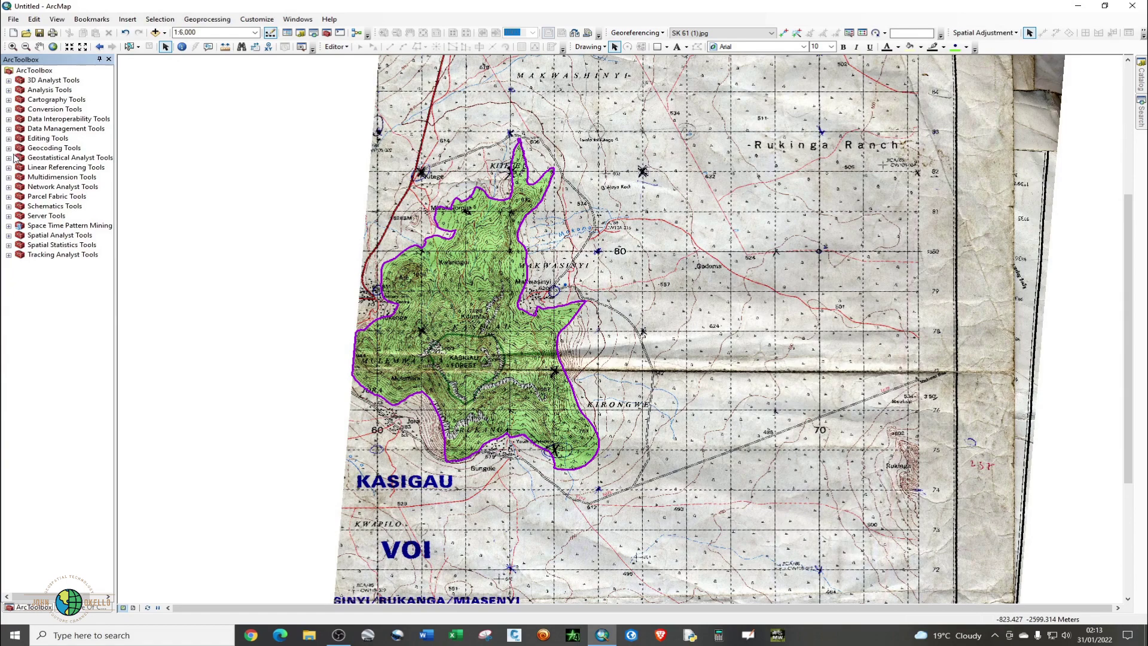
{"action": "left_click", "coordinate": [9, 129]}
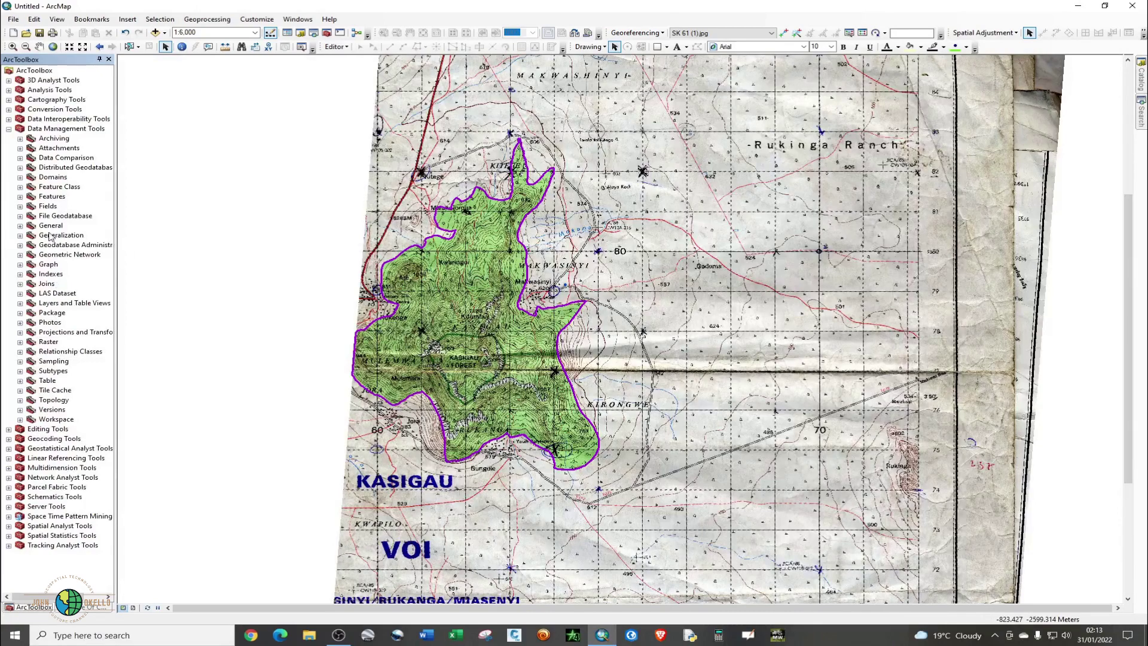
{"action": "left_click", "coordinate": [20, 332]}
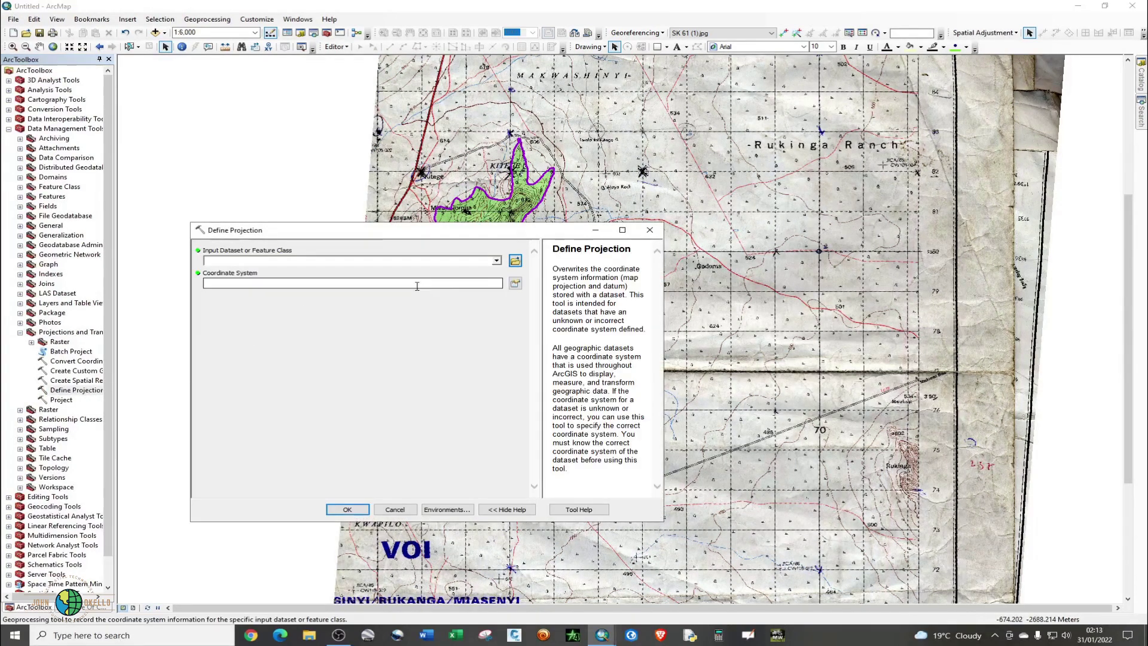
{"action": "left_click", "coordinate": [497, 262]}
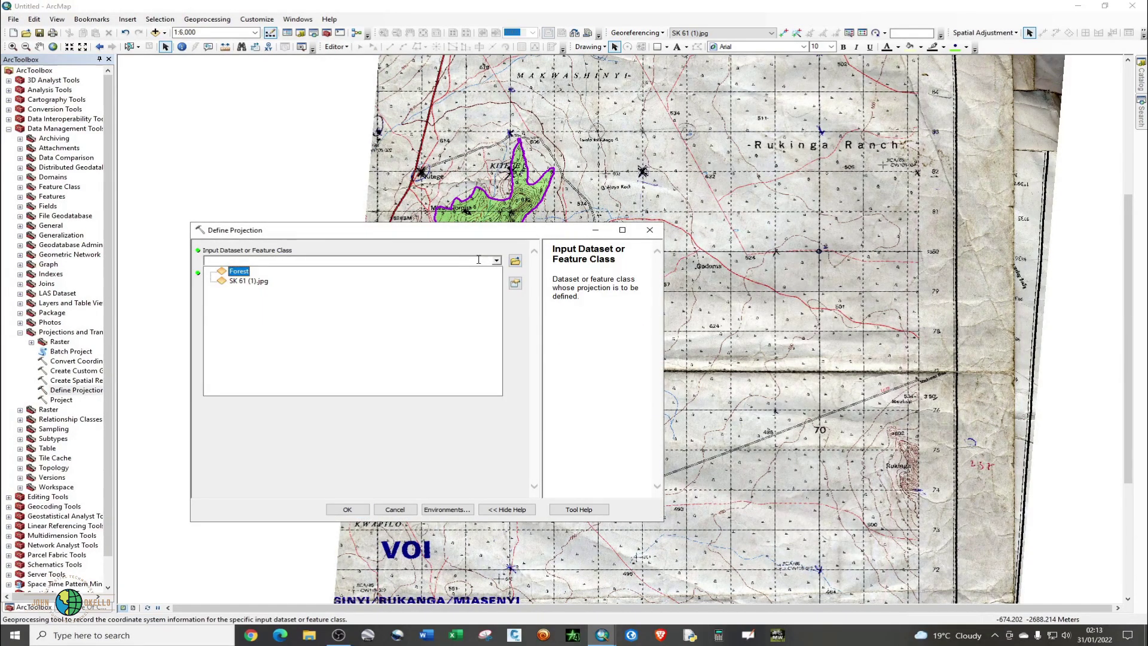
{"action": "left_click", "coordinate": [219, 271]}
{"action": "left_click", "coordinate": [515, 284]}
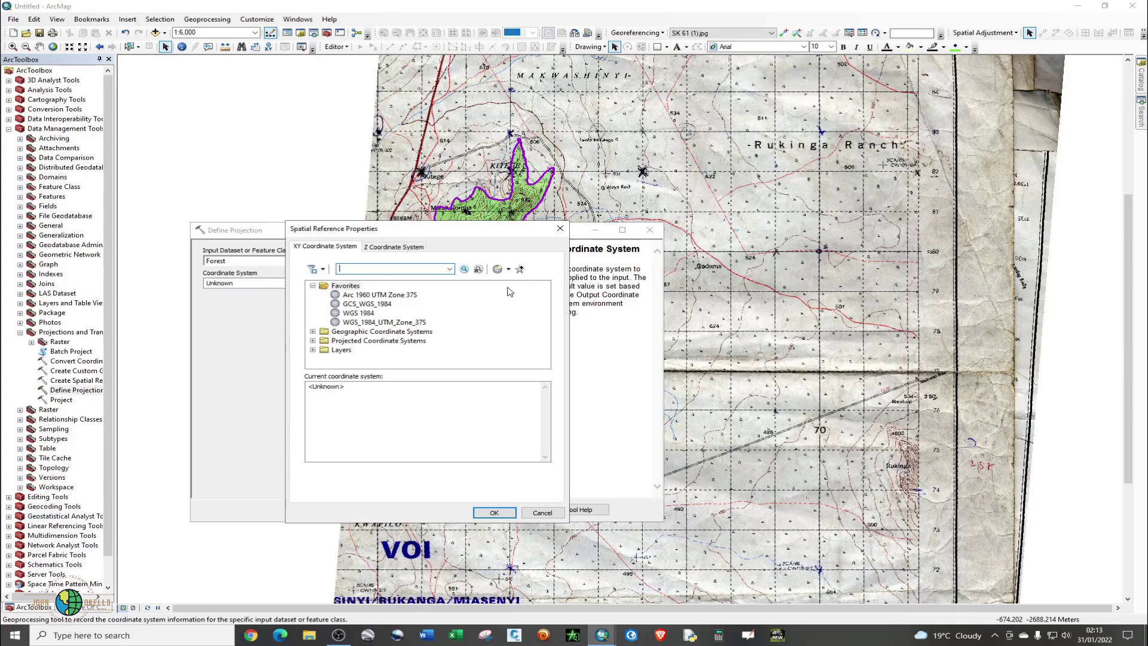
{"action": "left_click", "coordinate": [379, 295]}
{"action": "left_click", "coordinate": [494, 512]}
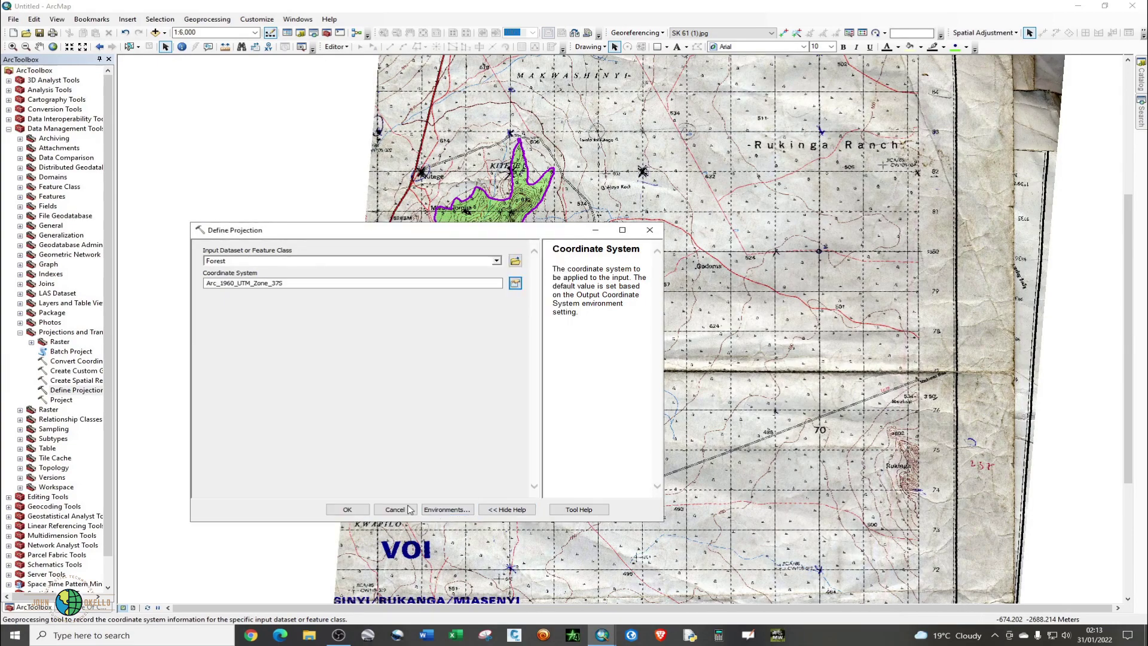
{"action": "left_click", "coordinate": [347, 510]}
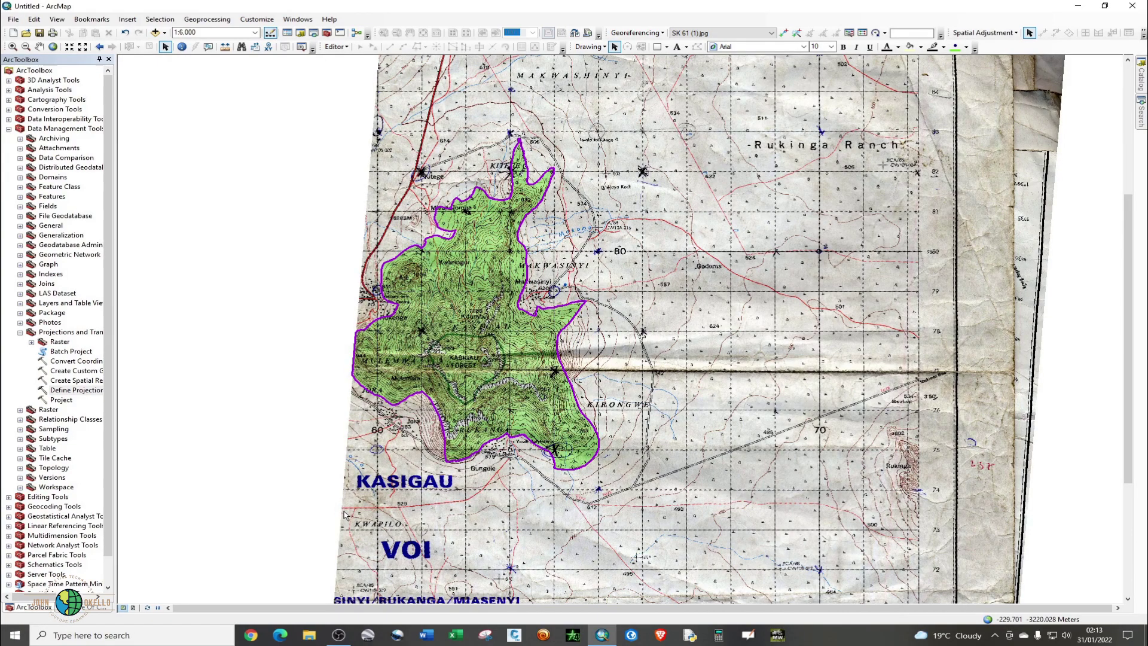
Step: Collapse the expanded Data Management toolsets and return to the table of contents
{"action": "left_click", "coordinate": [20, 332]}
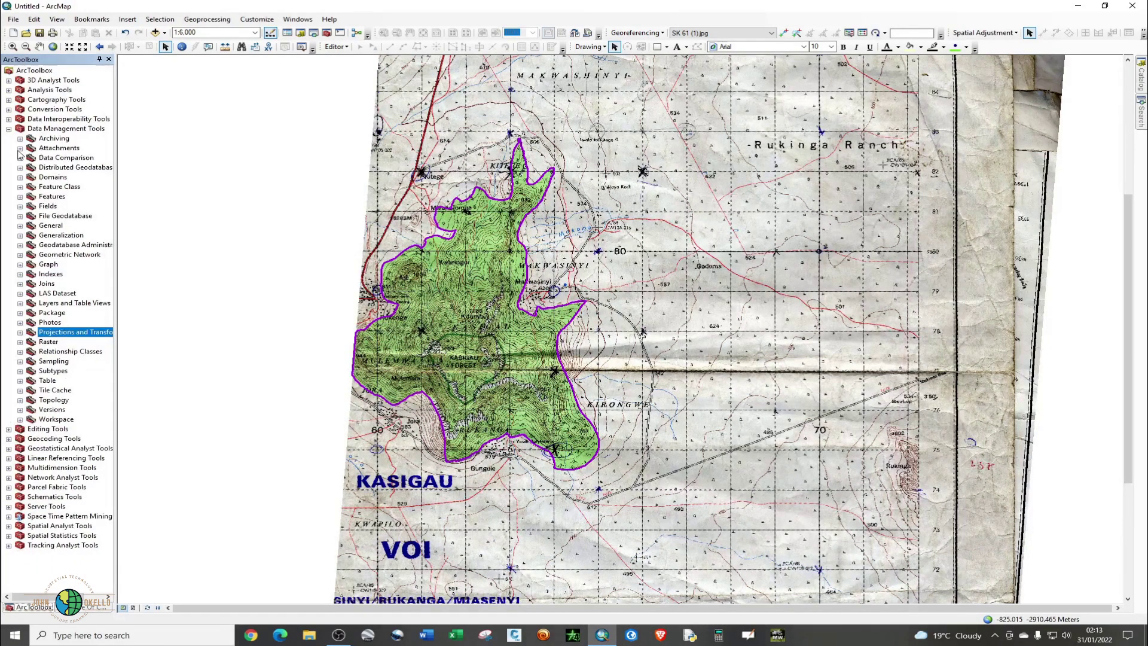
{"action": "left_click", "coordinate": [9, 128]}
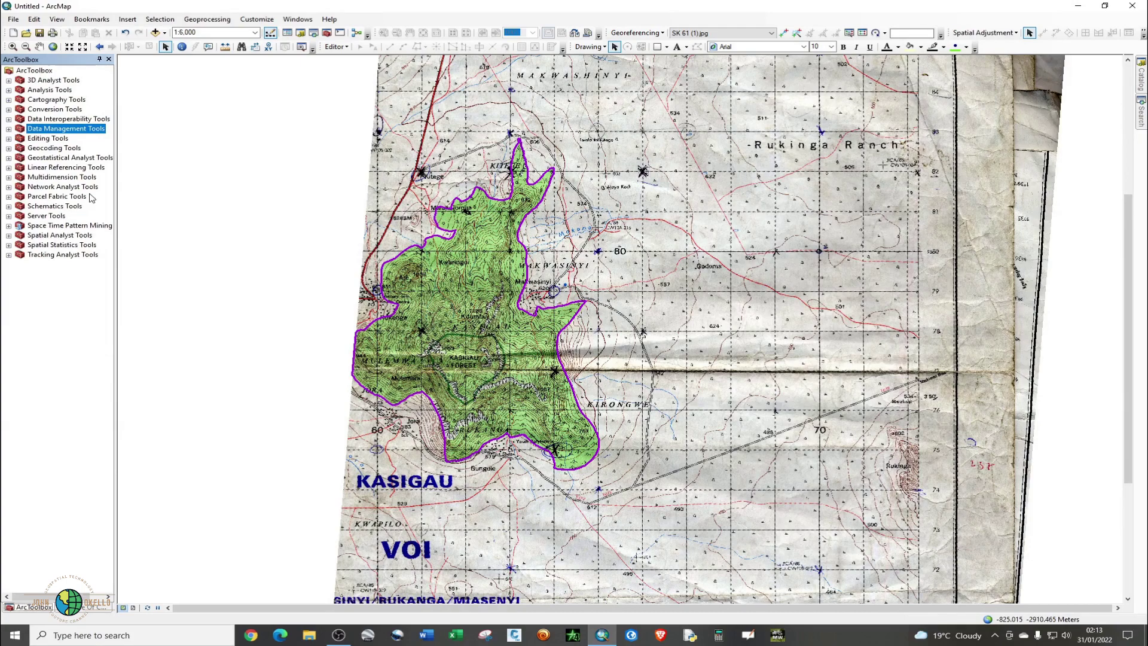
{"action": "left_click", "coordinate": [87, 606]}
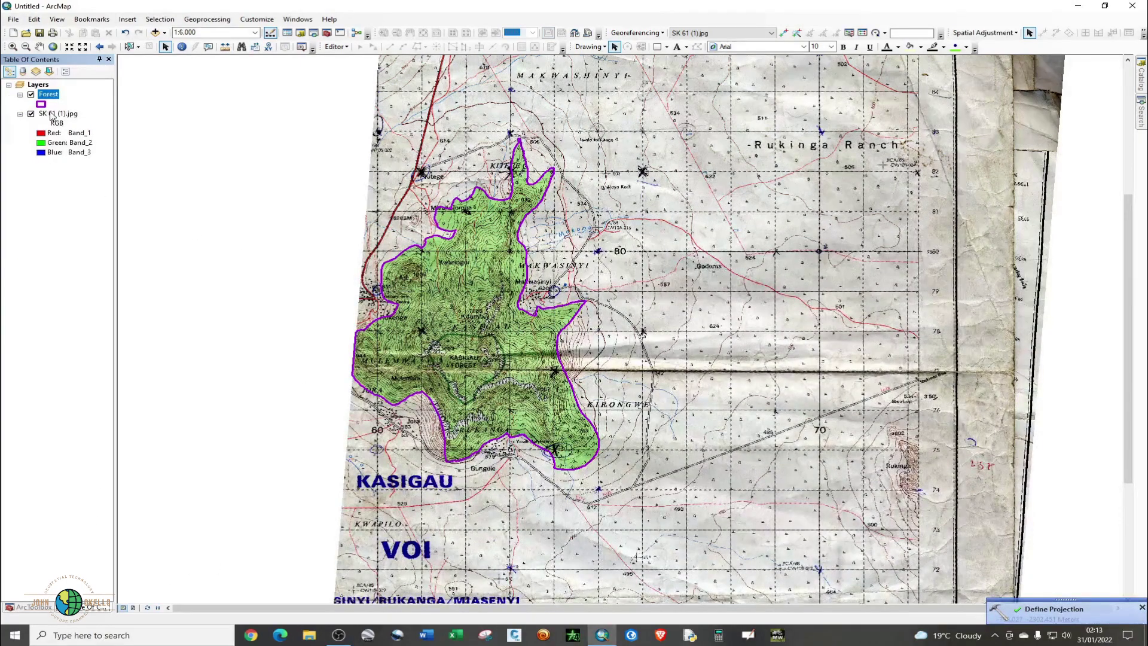
Step: Zoom to the extent of the SK 61 (1).jpg scan and look closer at the forest area
{"action": "left_click", "coordinate": [51, 114]}
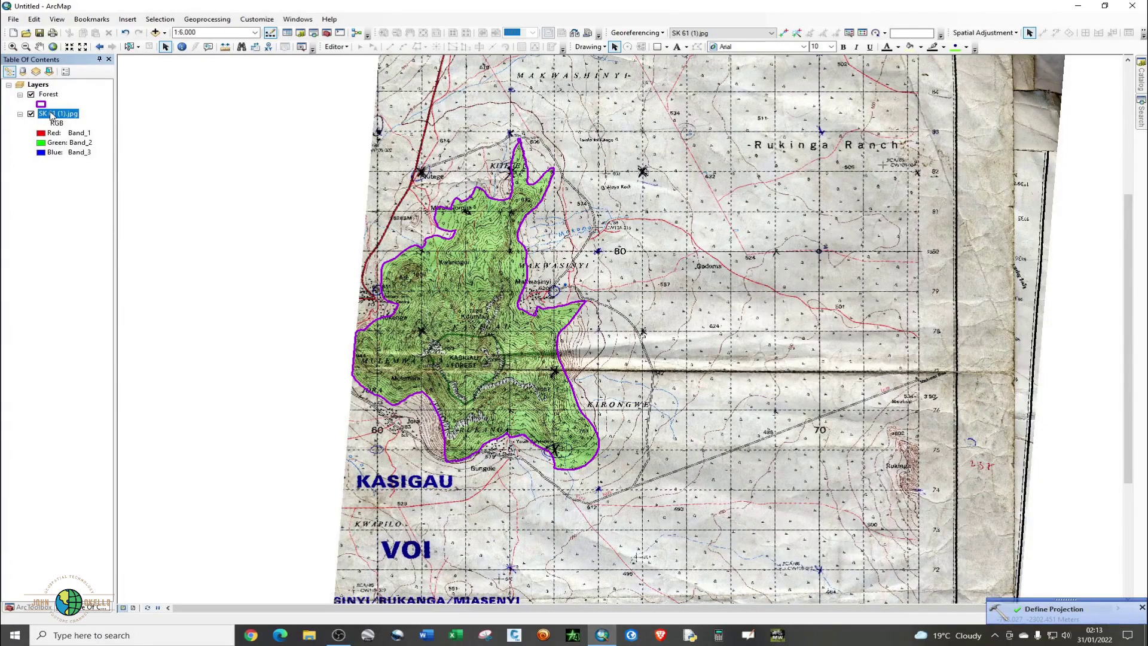
{"action": "right_click", "coordinate": [51, 114]}
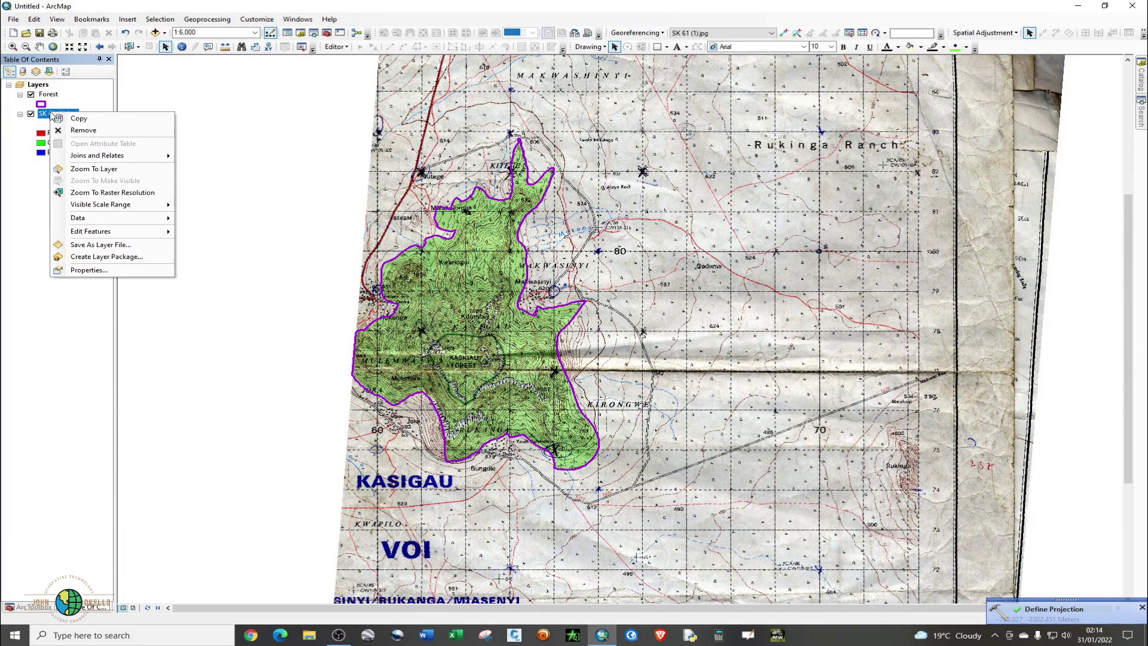
{"action": "left_click", "coordinate": [91, 170]}
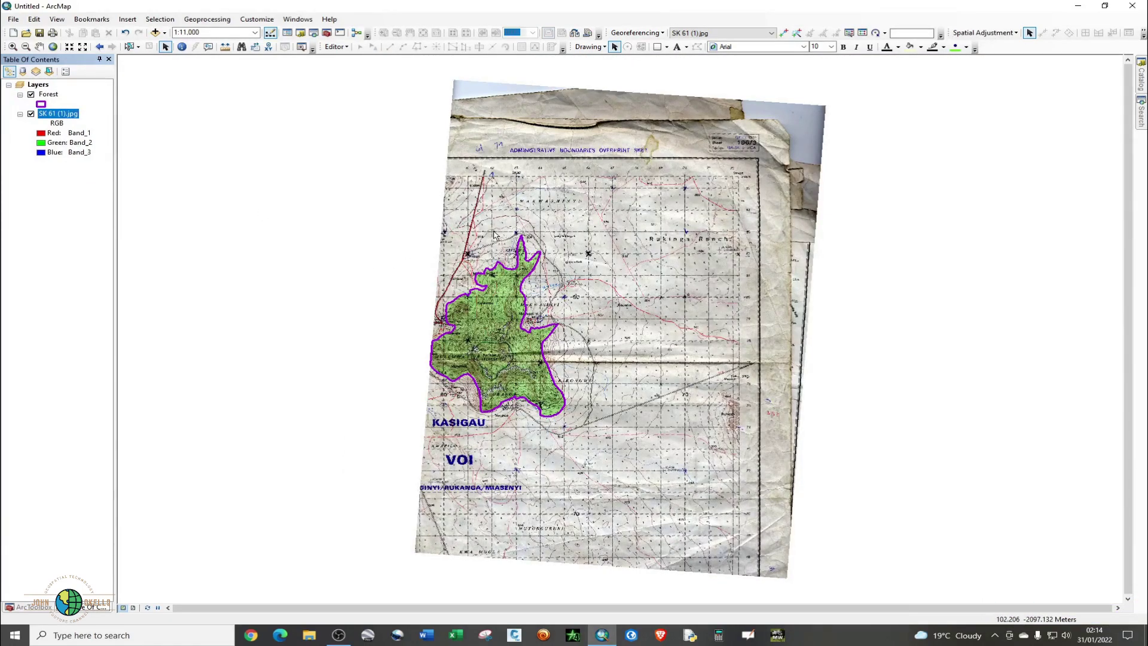
{"action": "scroll", "coordinate": [501, 286], "scroll_direction": "up", "scroll_amount": 4}
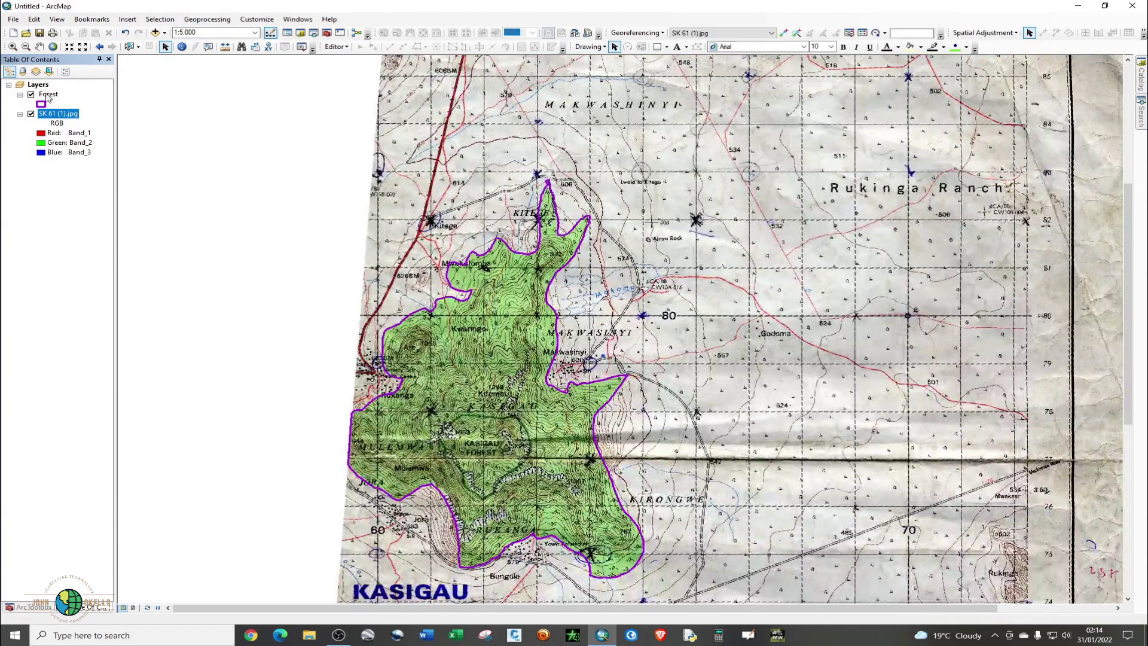
Step: Check the Forest layer's coordinate system details in its source properties, then close the properties
{"action": "left_click", "coordinate": [48, 95]}
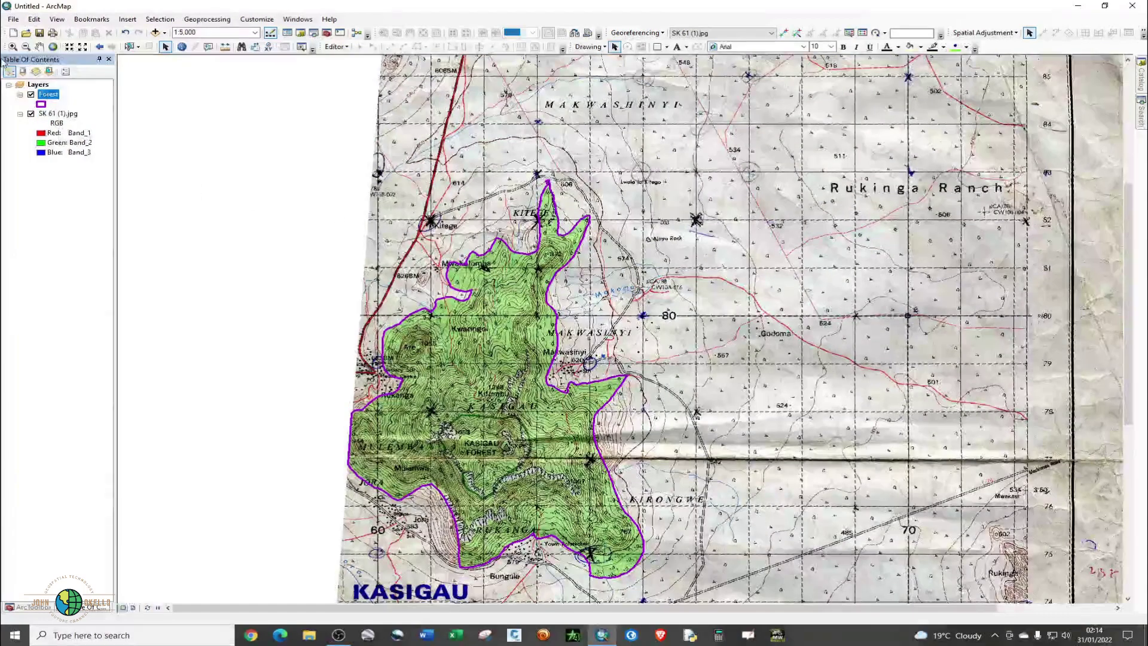
{"action": "right_click", "coordinate": [56, 95]}
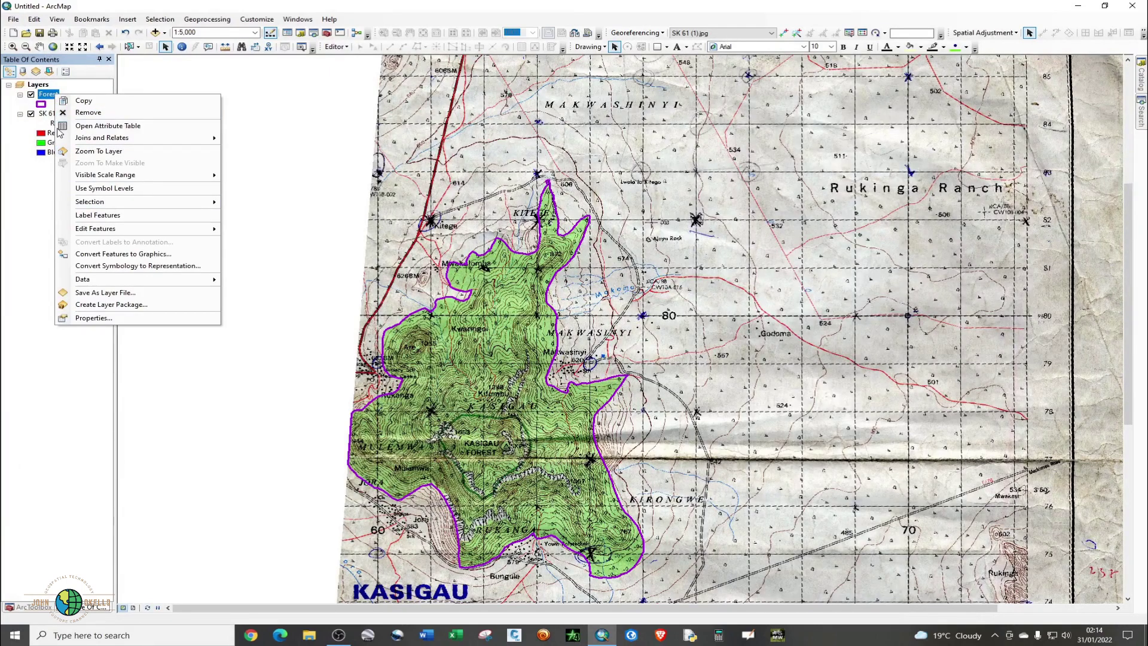
{"action": "left_click", "coordinate": [96, 319]}
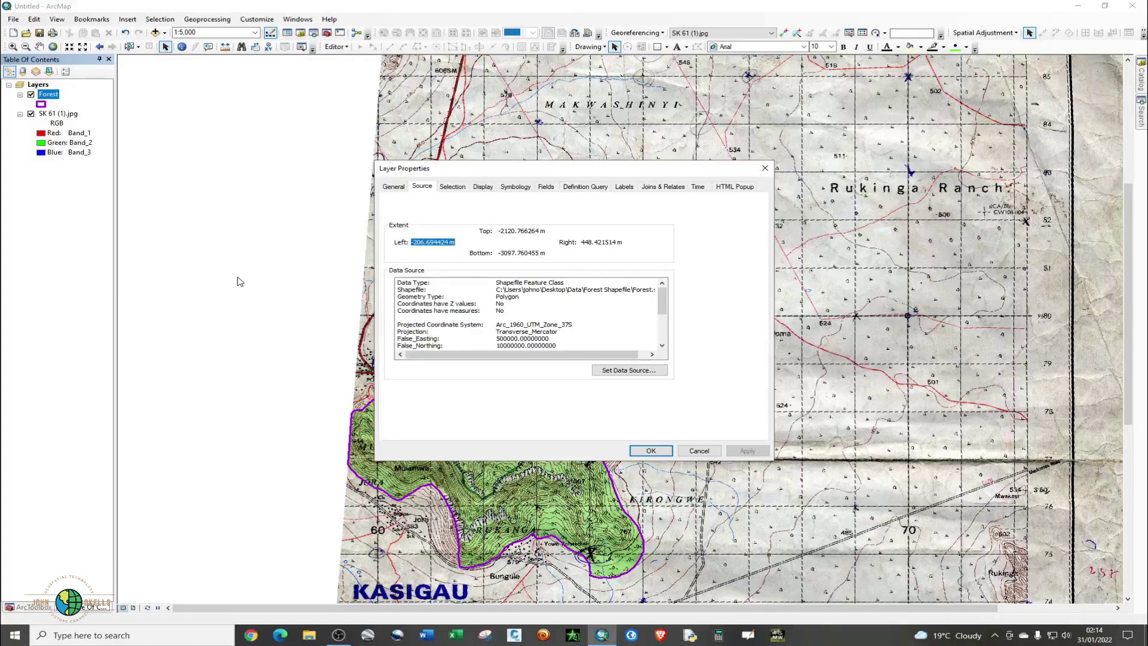
{"action": "scroll", "coordinate": [534, 334], "scroll_direction": "down", "scroll_amount": 1}
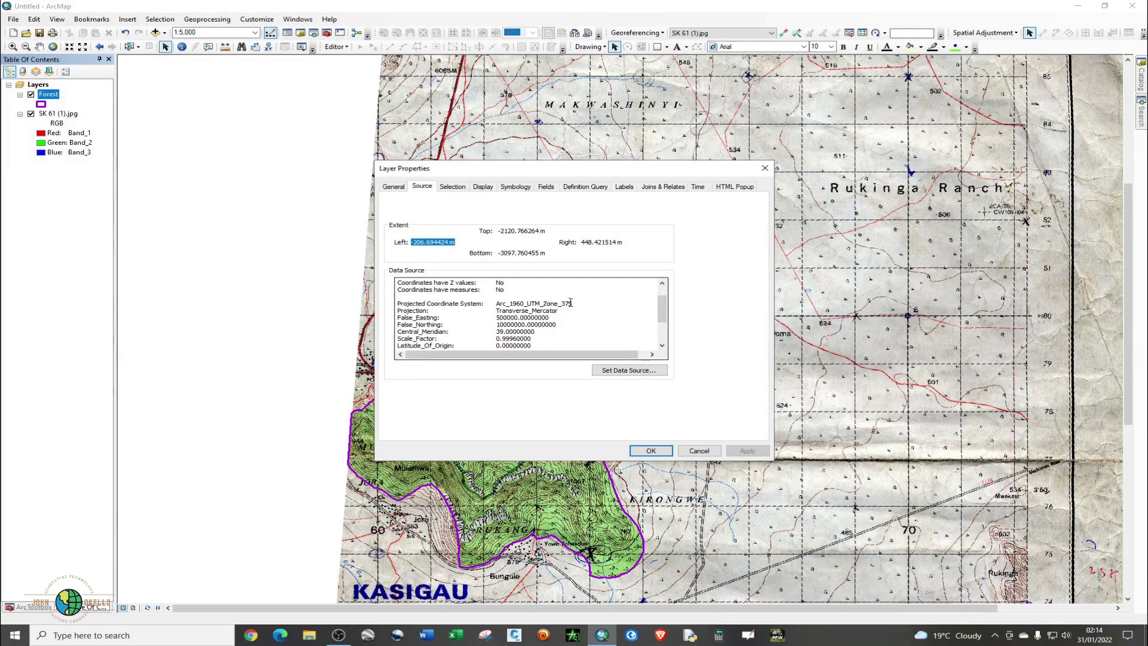
{"action": "scroll", "coordinate": [518, 330], "scroll_direction": "down", "scroll_amount": 2}
{"action": "scroll", "coordinate": [518, 330], "scroll_direction": "down", "scroll_amount": 1}
{"action": "left_click", "coordinate": [667, 452]}
Step: Examine how the Forest outline fits the green forest edge on the scan around Kitege and Makwasinyi
{"action": "scroll", "coordinate": [292, 477], "scroll_direction": "up", "scroll_amount": 2}
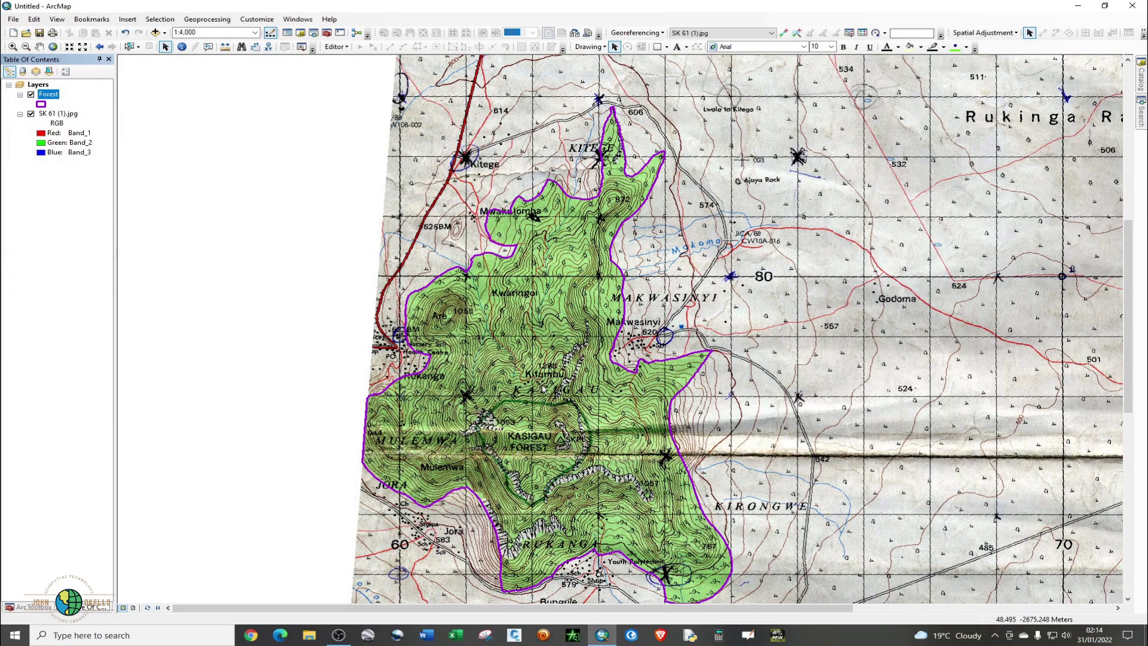
{"action": "left_click", "coordinate": [39, 47]}
{"action": "left_click_drag", "start_coordinate": [578, 222], "coordinate": [467, 292]}
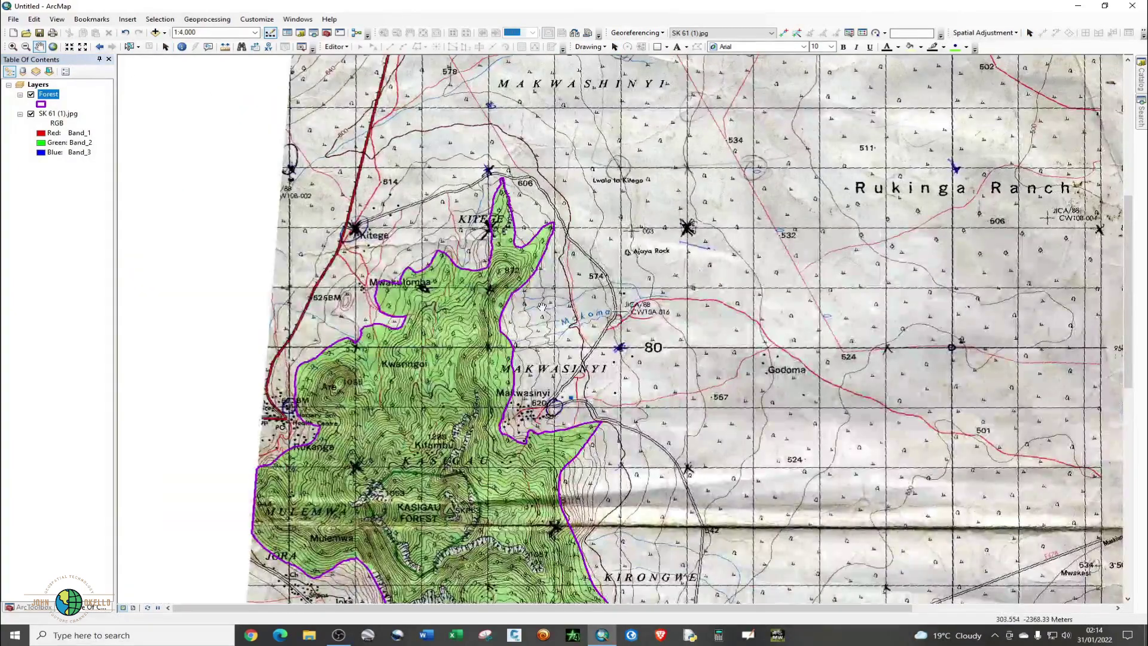
{"action": "left_click_drag", "start_coordinate": [585, 339], "coordinate": [466, 263]}
{"action": "scroll", "coordinate": [466, 263], "scroll_direction": "up", "scroll_amount": 1}
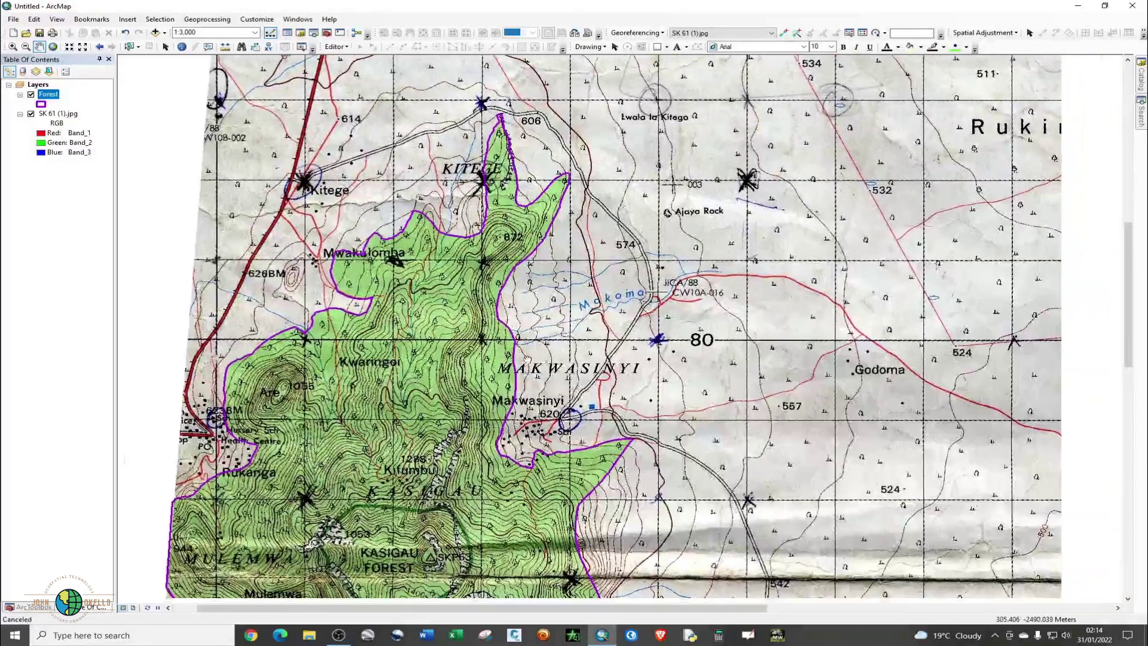
{"action": "left_click_drag", "start_coordinate": [615, 373], "coordinate": [471, 349]}
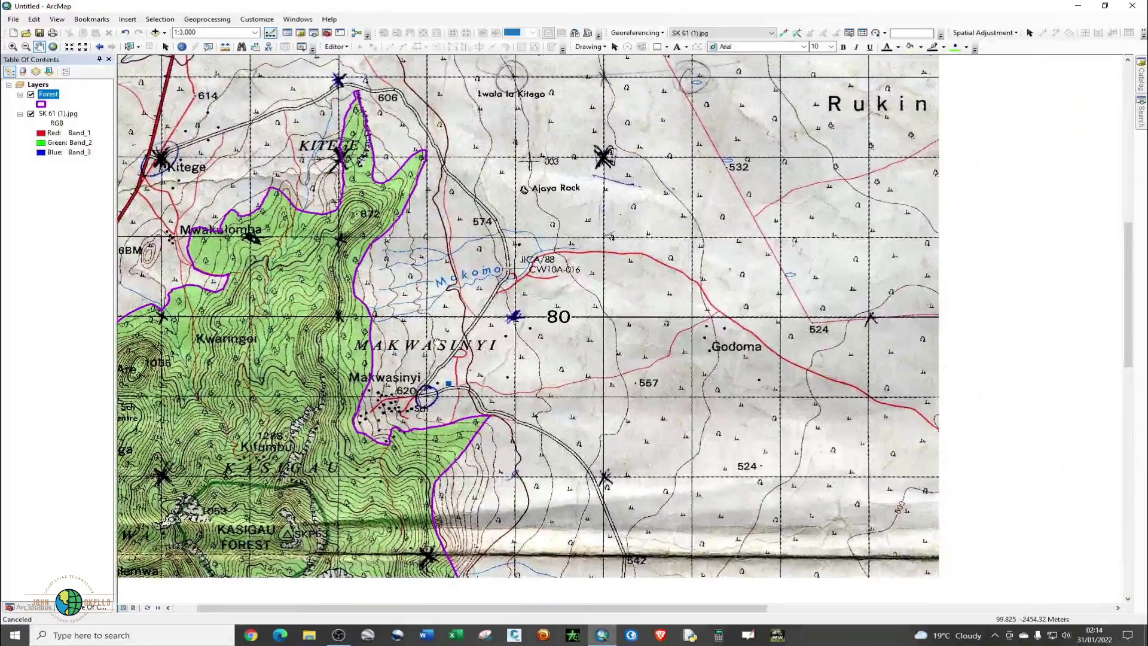